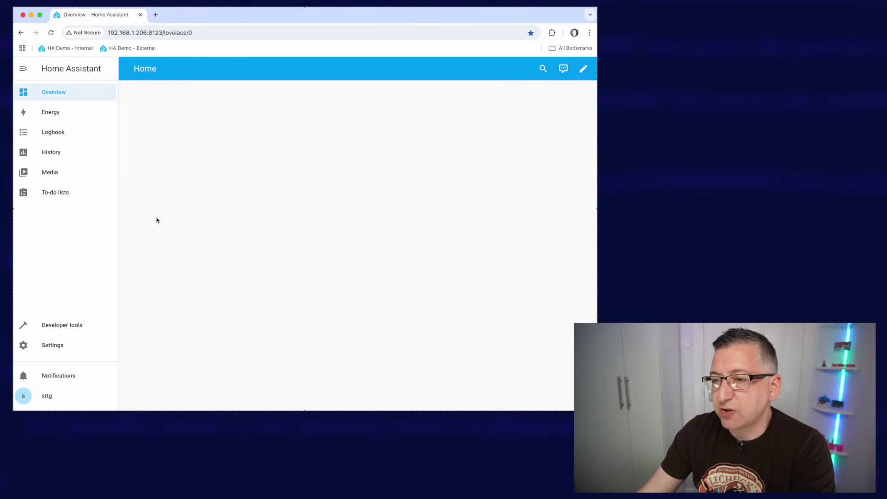
Step: Choose the iPhone 14 Pro notify.mobile_app action in the Developer tools Actions tool
{"action": "left_click", "coordinate": [80, 326]}
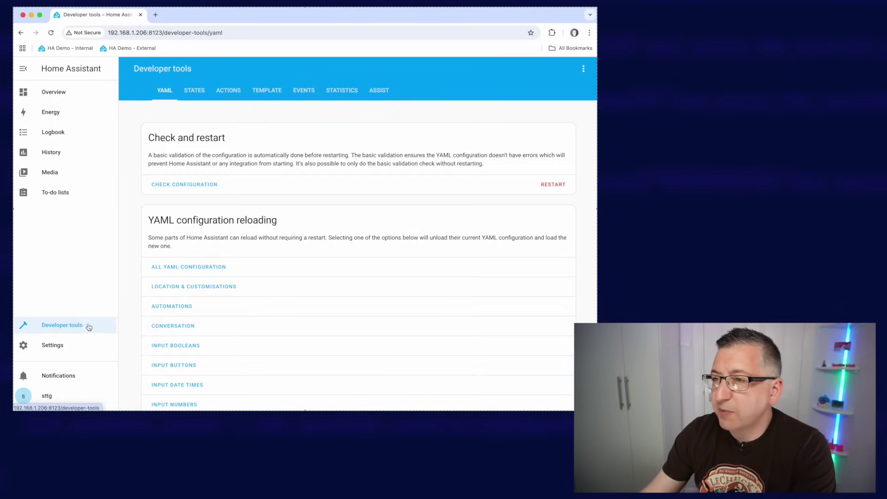
{"action": "left_click", "coordinate": [232, 92]}
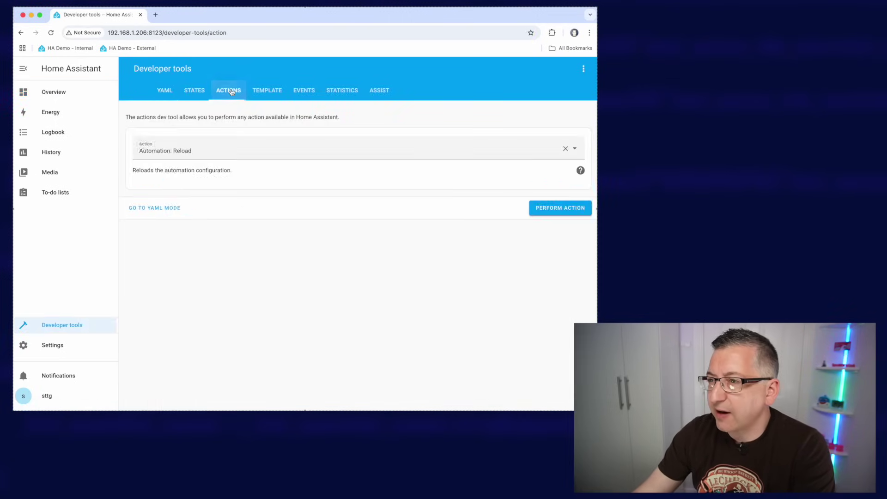
{"action": "left_click", "coordinate": [198, 148]}
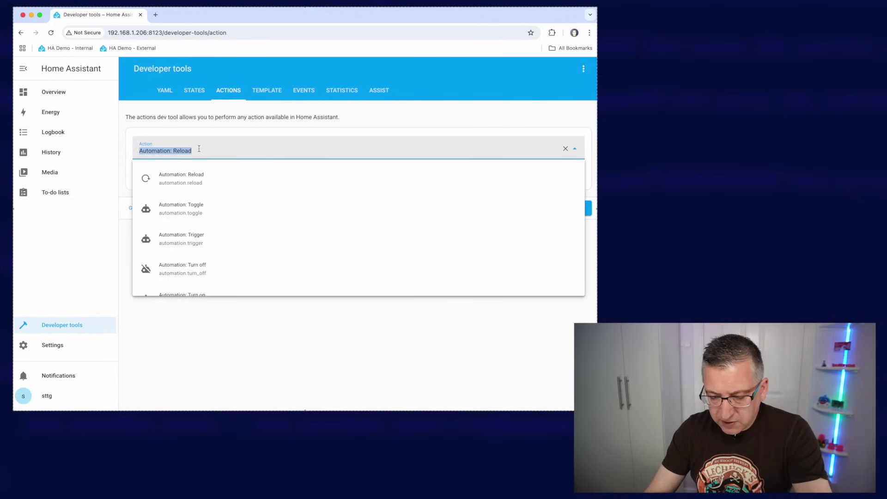
{"action": "type", "text": "notify"}
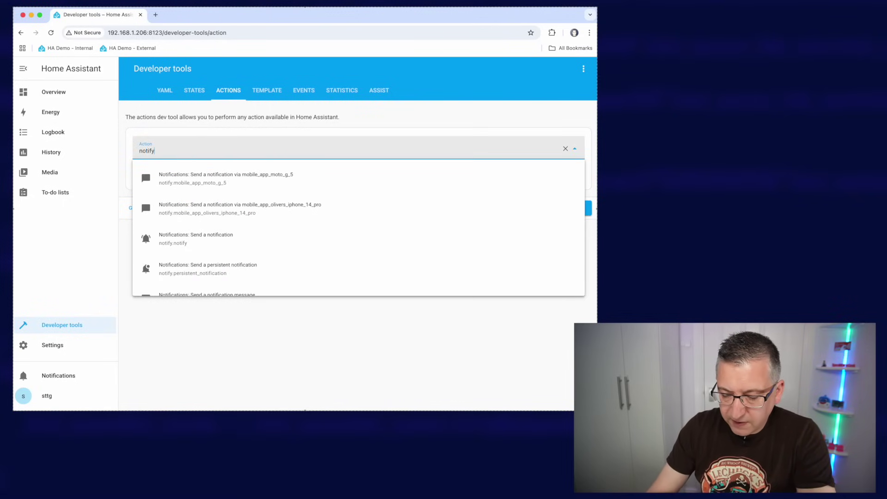
{"action": "type", "text": ".mobile_app"}
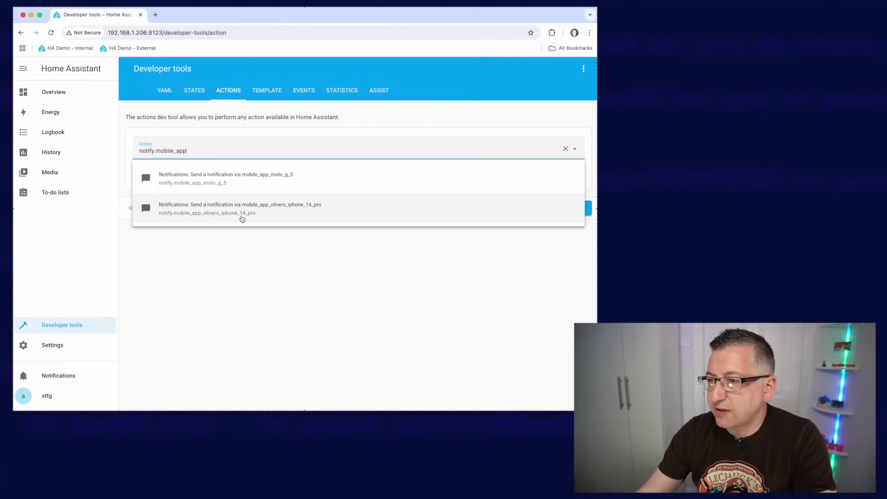
{"action": "left_click", "coordinate": [241, 216]}
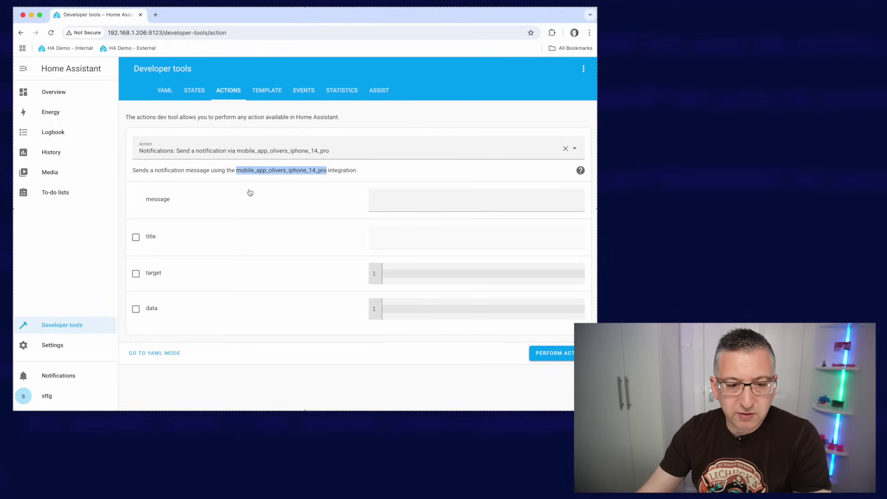
Step: Paste mobile_app_olivers_iphone_14_pro under Notify Devices on line 8 of Notes.txt
{"action": "key", "text": "super+Tab"}
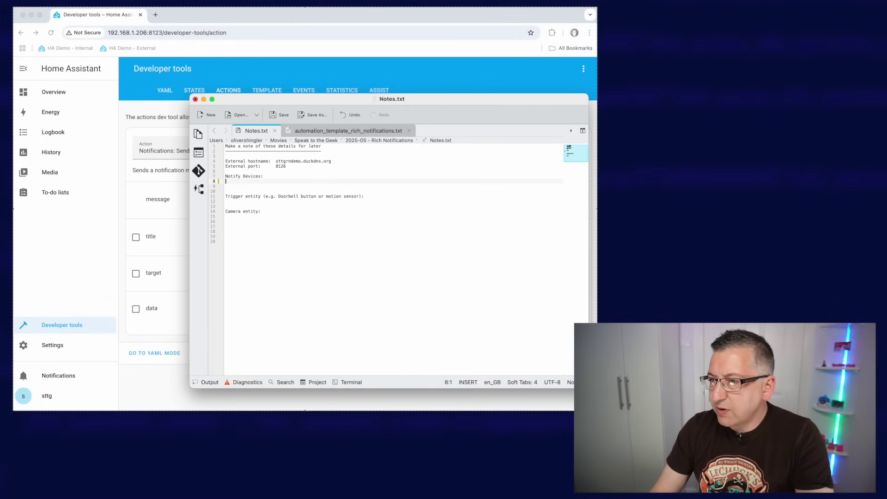
{"action": "type", "text": "mobile_app_olivers_iphone_14_pro"}
{"action": "key", "text": "Return"}
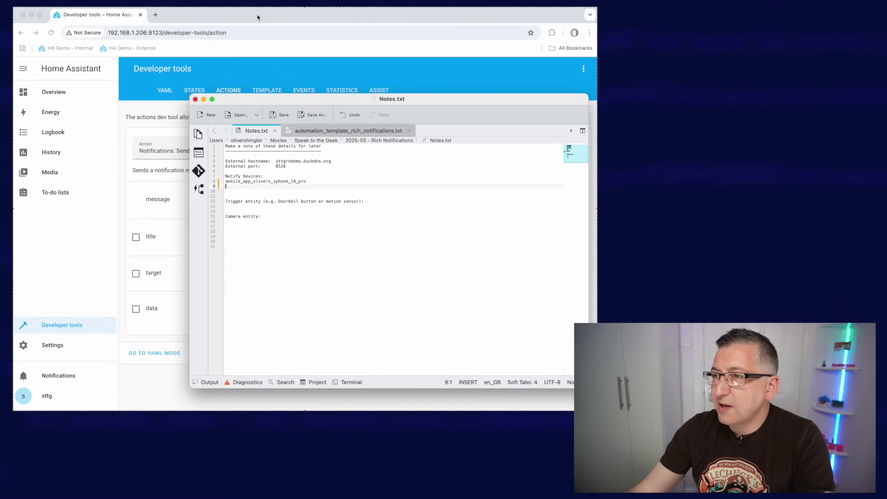
{"action": "left_click", "coordinate": [257, 17]}
Step: Switch the test action to notify.mobile_app_moto_g_5 and select its service name
{"action": "left_click", "coordinate": [202, 149]}
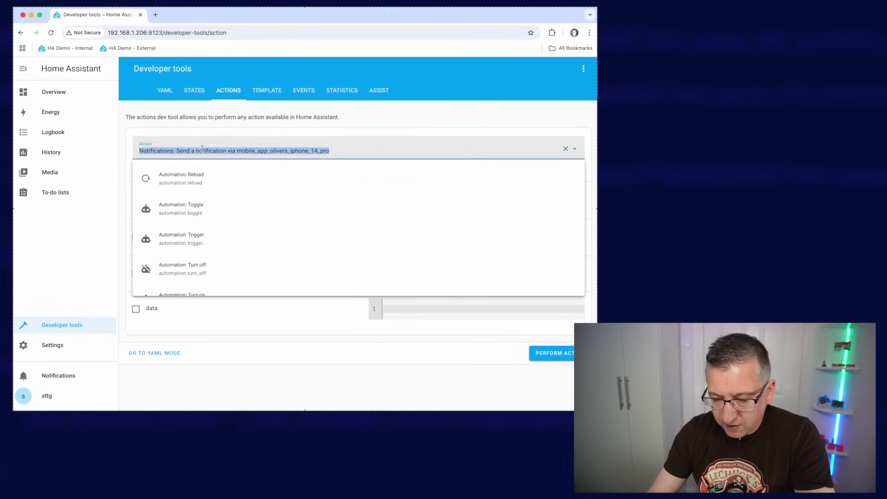
{"action": "type", "text": "notify.mo"}
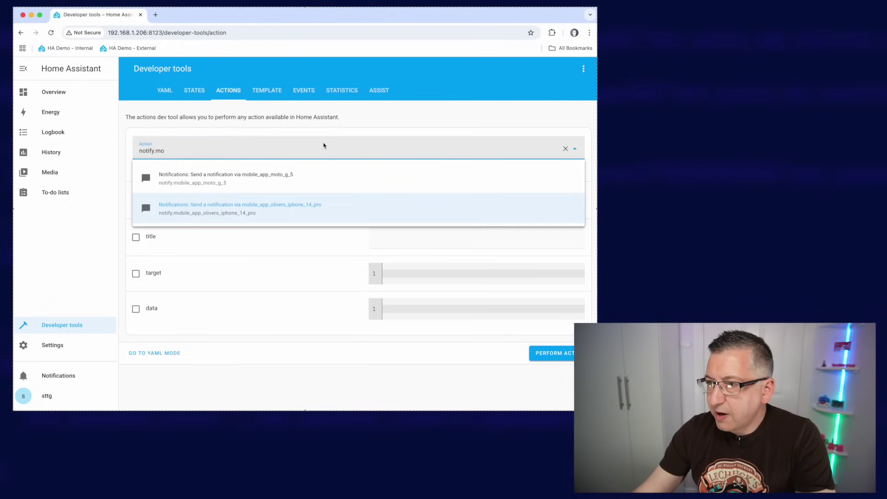
{"action": "left_click", "coordinate": [242, 182]}
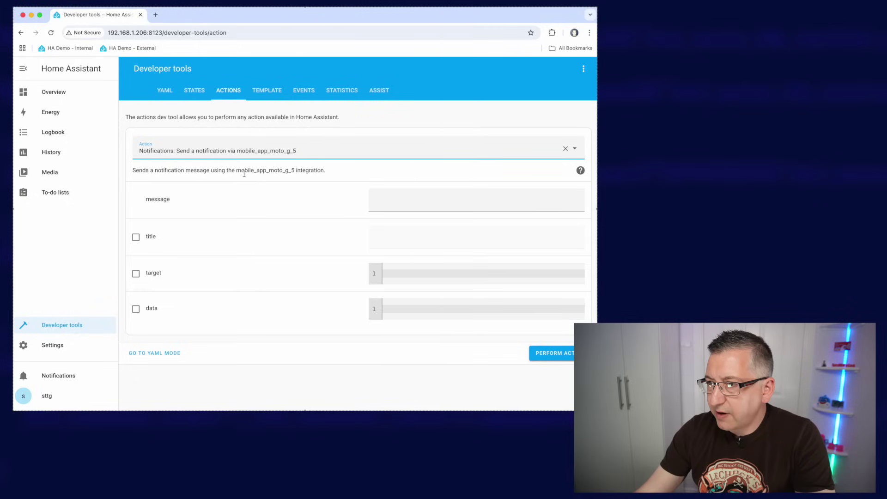
{"action": "left_click_drag", "start_coordinate": [237, 171], "coordinate": [295, 170]}
{"action": "key", "text": "super+c"}
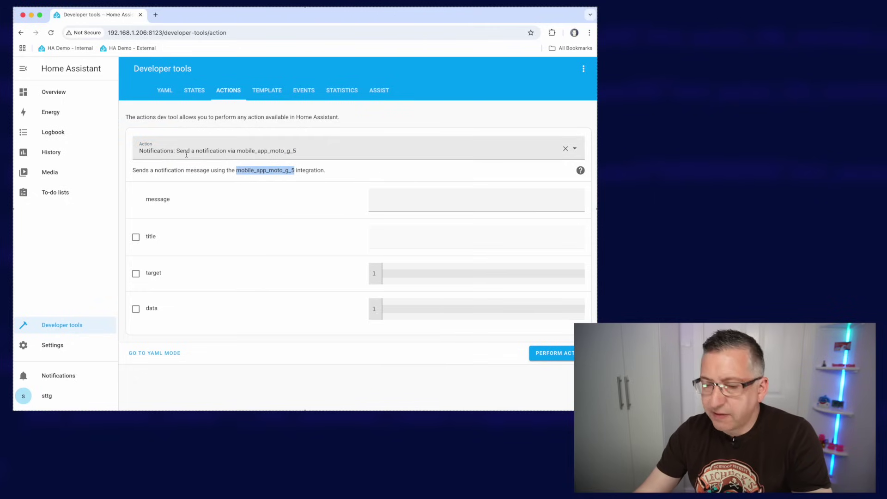
Step: Paste mobile_app_moto_g_5 on line 9 of Notes.txt and select the Notify Devices block
{"action": "key", "text": "super+Tab"}
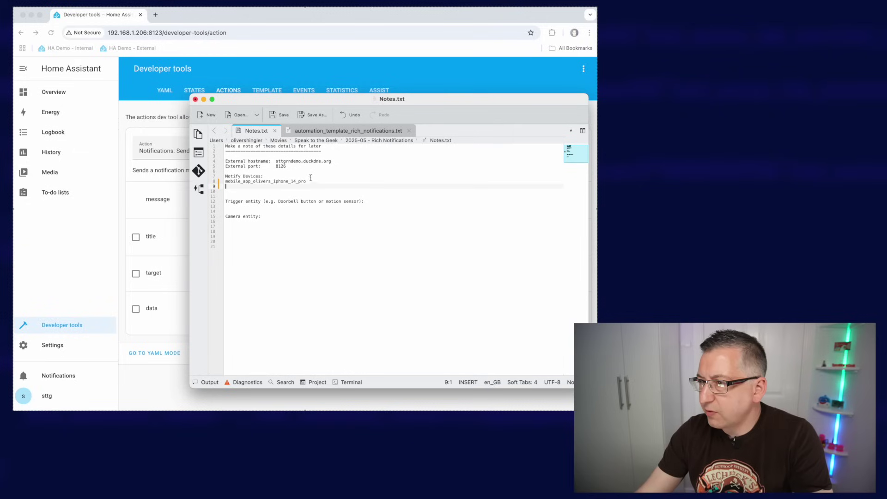
{"action": "key", "text": "super+v"}
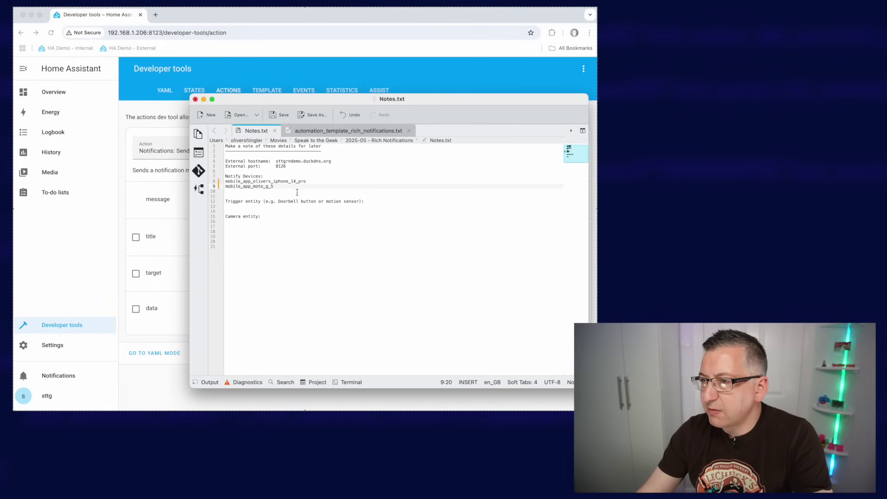
{"action": "left_click_drag", "start_coordinate": [284, 187], "coordinate": [225, 176]}
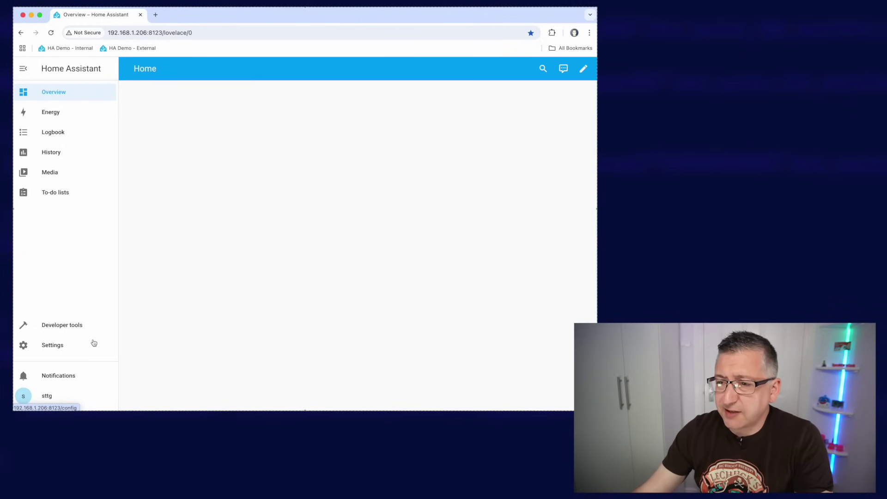
Step: Install the File editor add-on from the Add-on Store and enable Show in sidebar
{"action": "left_click", "coordinate": [79, 347]}
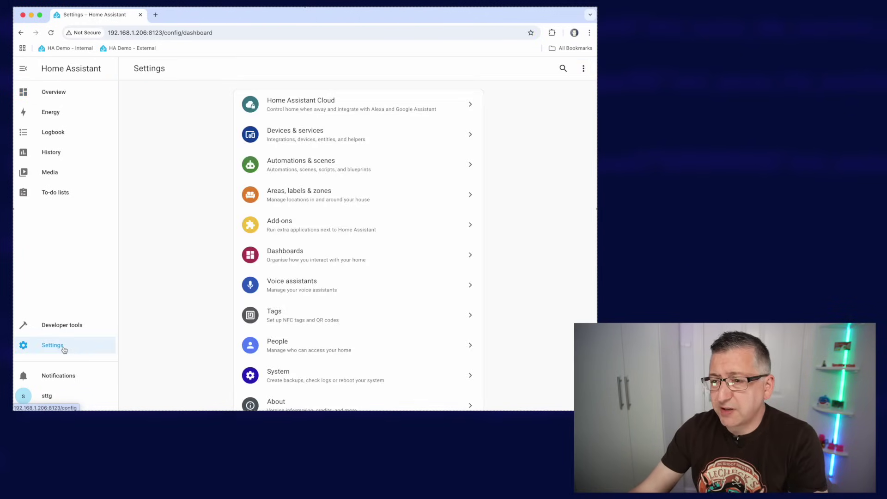
{"action": "left_click", "coordinate": [290, 229]}
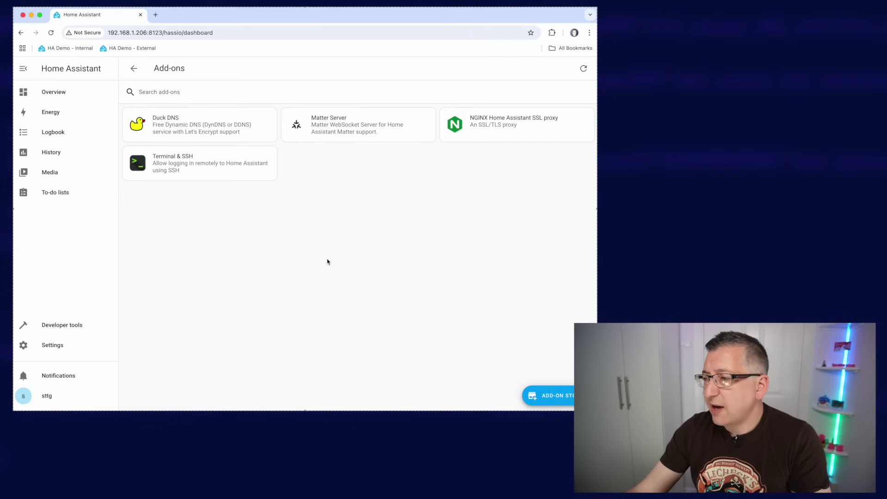
{"action": "left_click", "coordinate": [559, 396]}
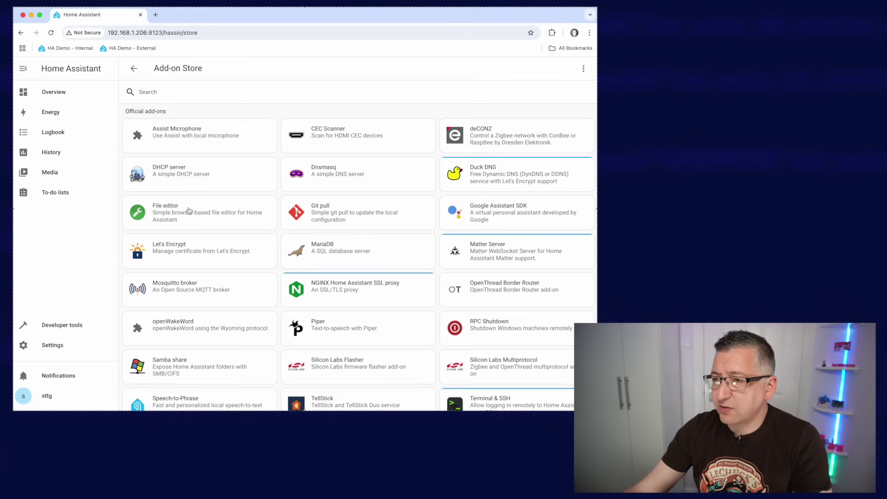
{"action": "left_click", "coordinate": [157, 219]}
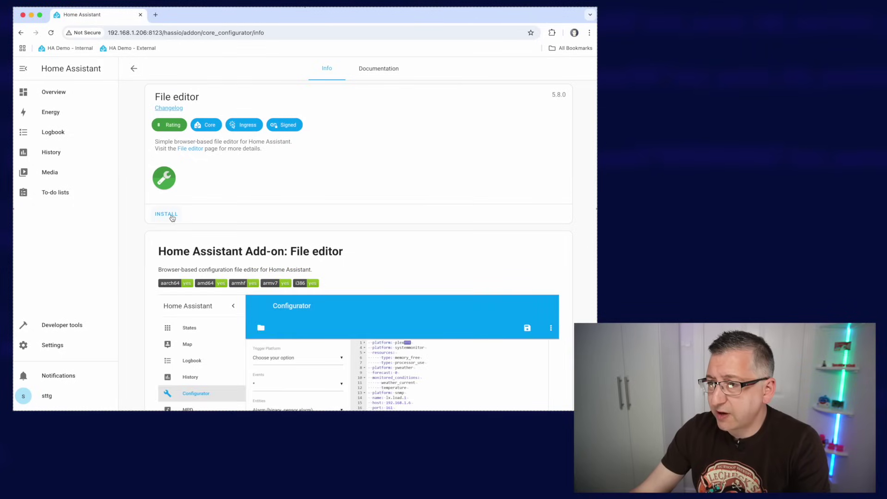
{"action": "left_click", "coordinate": [167, 214]}
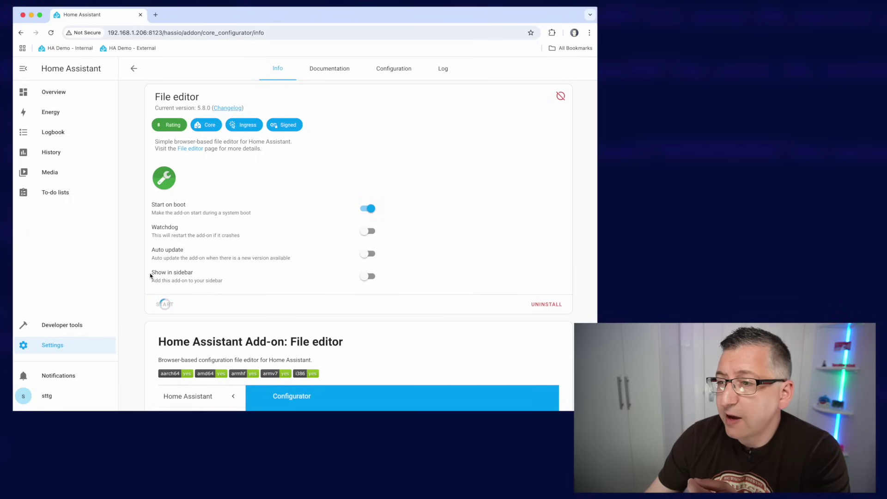
{"action": "left_click", "coordinate": [369, 277]}
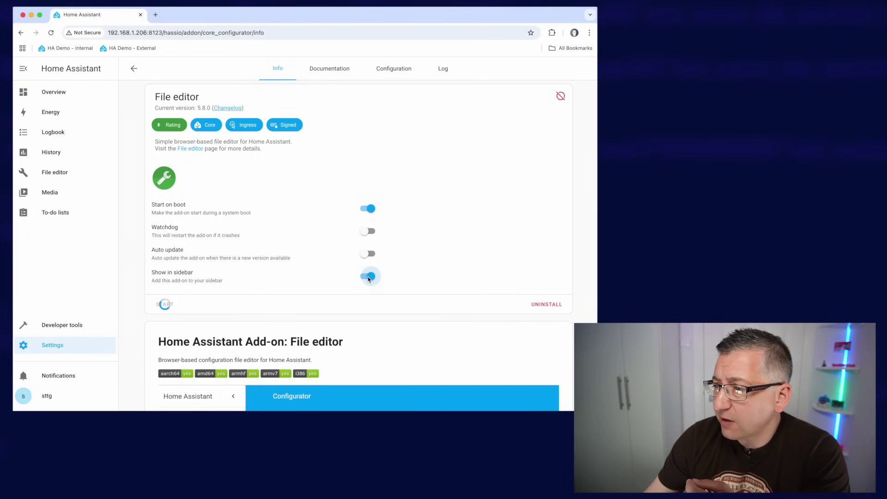
Step: Open configuration.yaml in the File editor add-on
{"action": "left_click", "coordinate": [51, 173]}
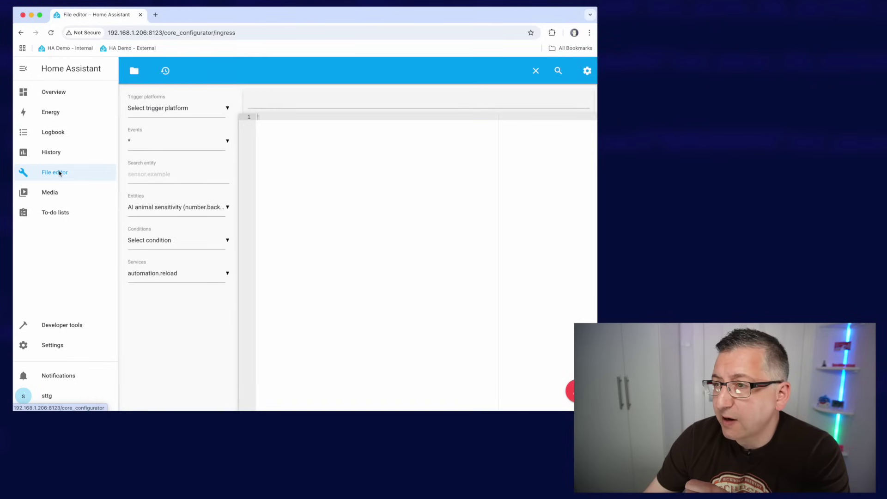
{"action": "left_click", "coordinate": [138, 74]}
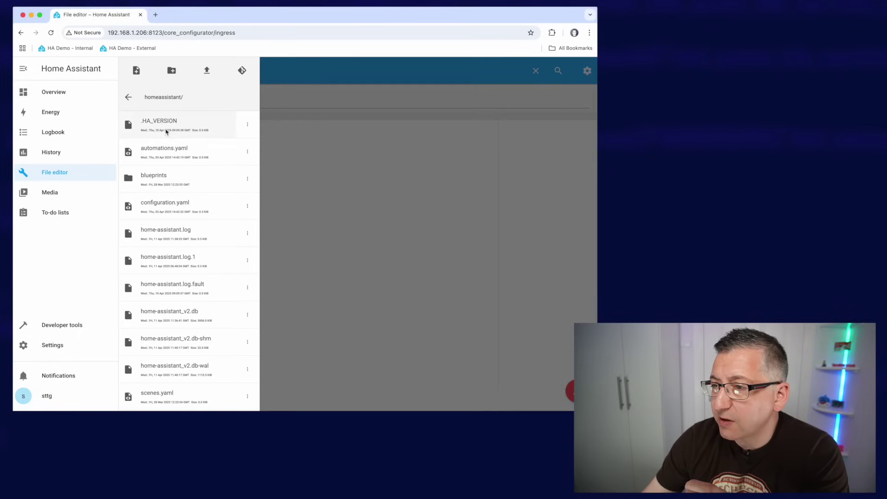
{"action": "left_click", "coordinate": [157, 208]}
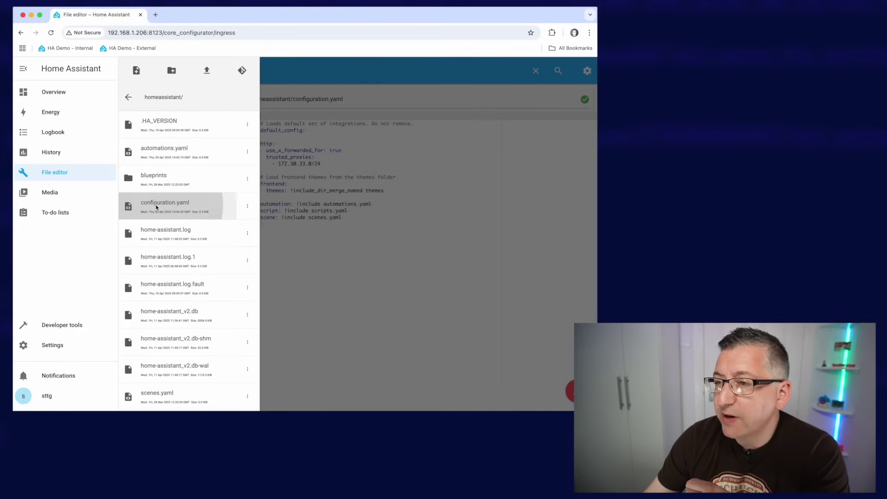
{"action": "left_click", "coordinate": [343, 192]}
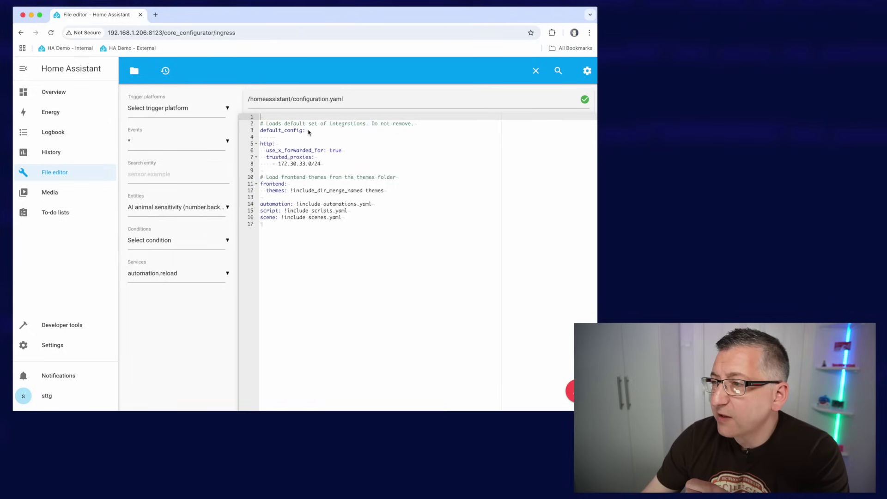
Step: Add whitelist_external_dirs with '/config/www' below default_config: and save the file
{"action": "left_click_drag", "start_coordinate": [309, 132], "coordinate": [265, 133]}
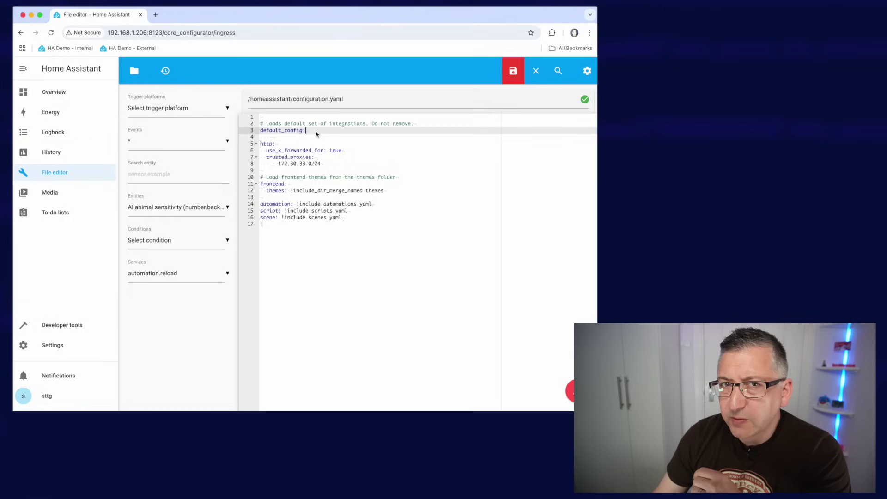
{"action": "key", "text": "ctrl+v"}
{"action": "key", "text": "Return"}
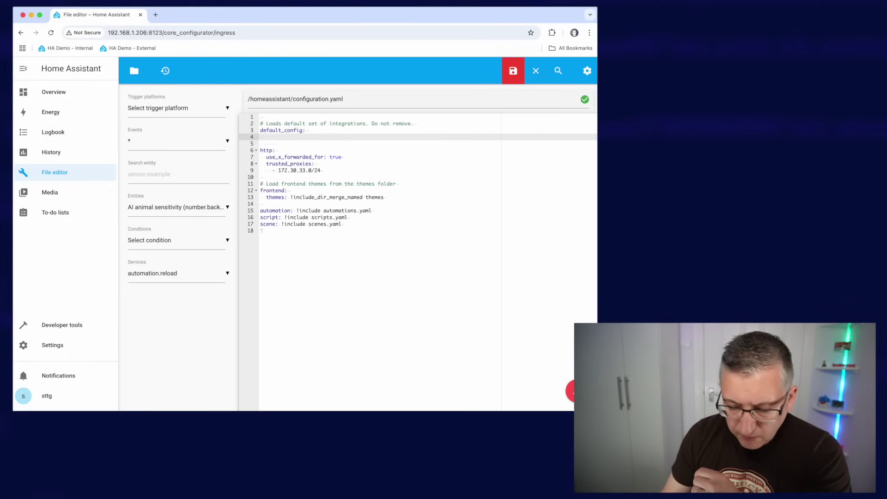
{"action": "type", "text": "whitelist_external_dirs:     - '/config/www'"}
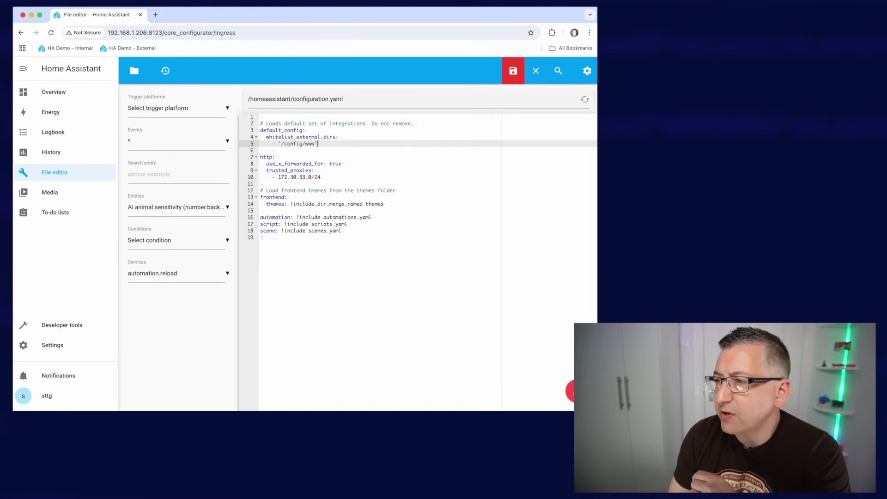
{"action": "left_click", "coordinate": [264, 137]}
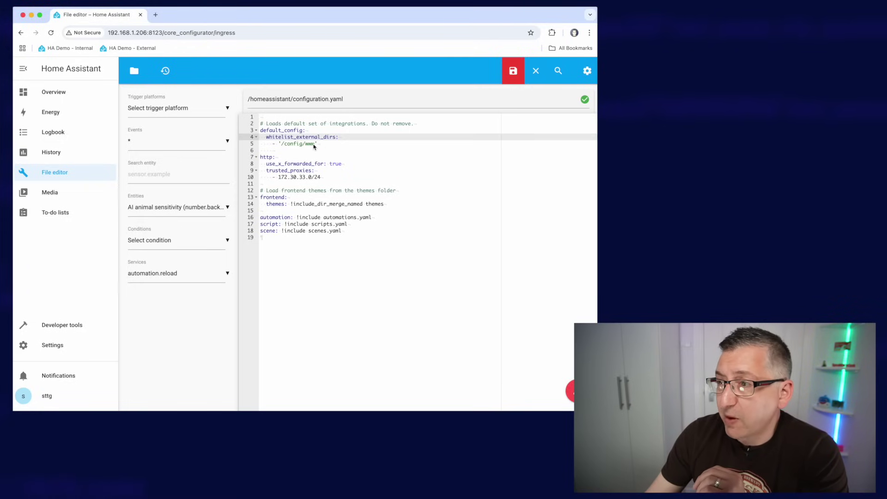
{"action": "left_click", "coordinate": [320, 147]}
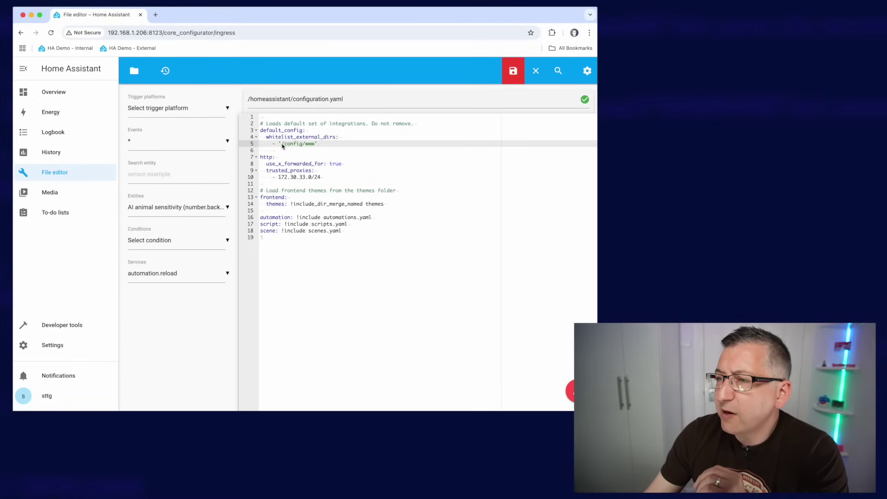
{"action": "left_click_drag", "start_coordinate": [285, 145], "coordinate": [310, 147]}
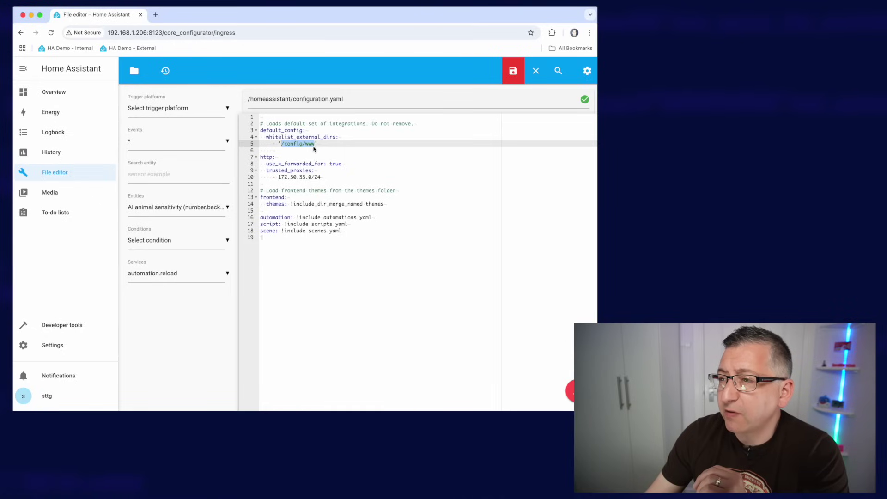
{"action": "double_click", "coordinate": [270, 139]}
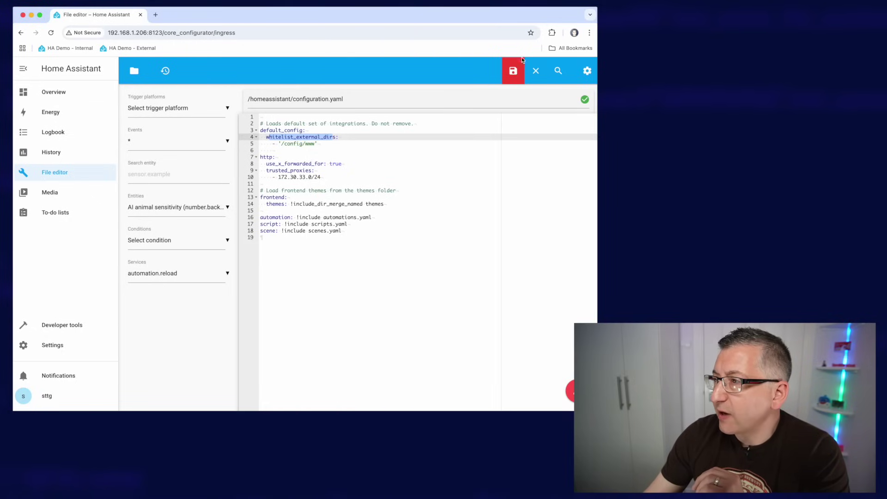
{"action": "left_click", "coordinate": [514, 73]}
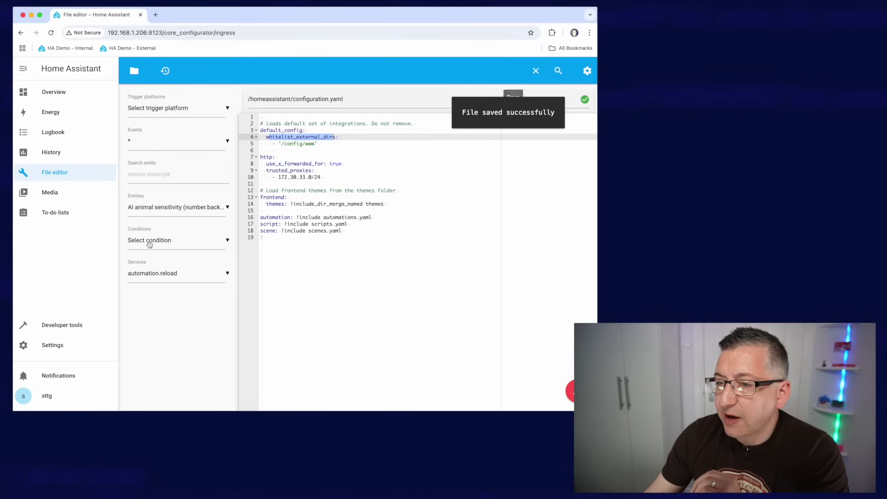
Step: Restart Home Assistant from Developer tools, then view the Devices & services integrations list
{"action": "left_click", "coordinate": [69, 327]}
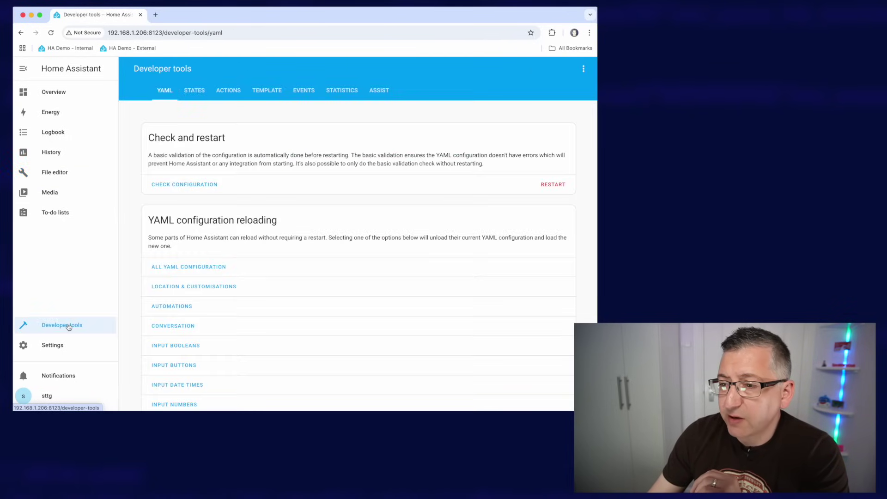
{"action": "left_click", "coordinate": [553, 185]}
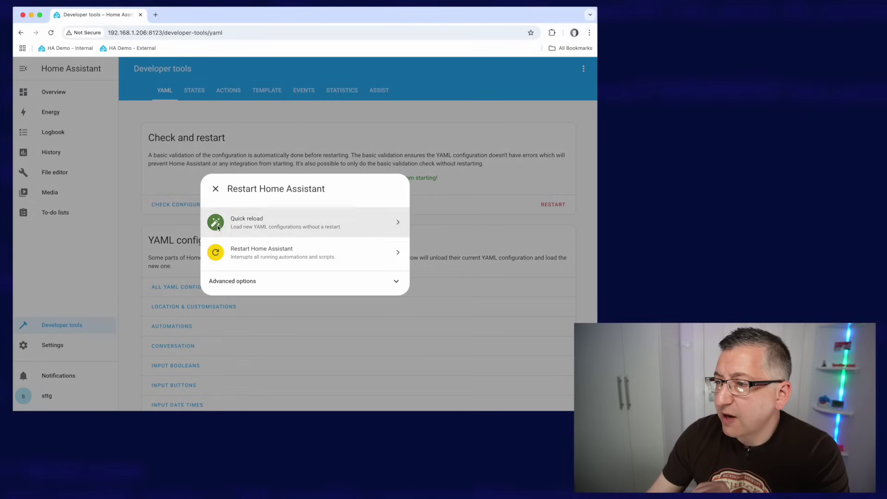
{"action": "left_click", "coordinate": [263, 255]}
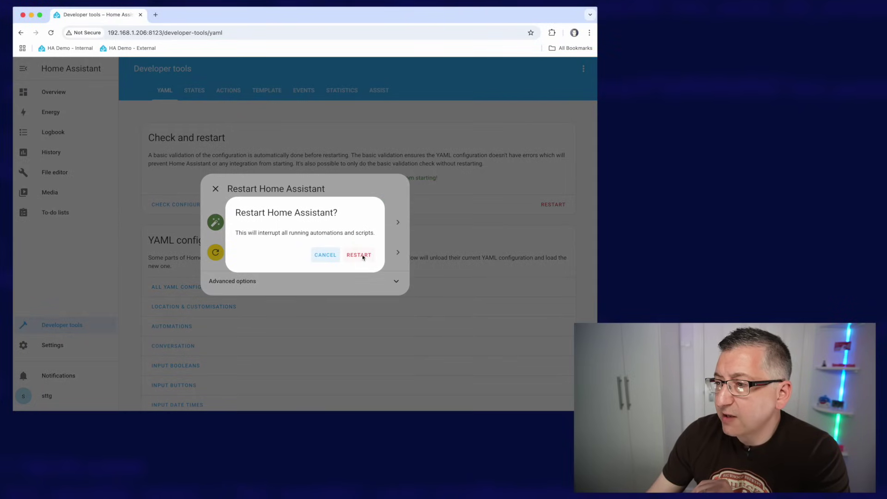
{"action": "left_click", "coordinate": [360, 255]}
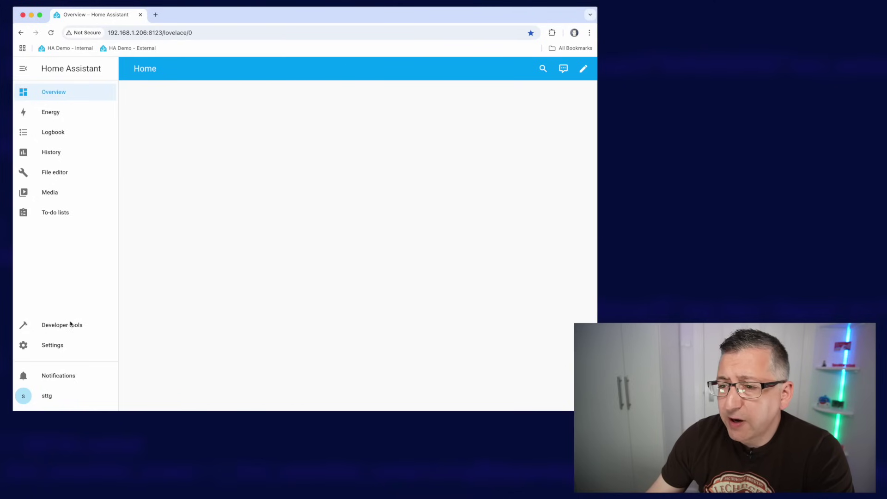
{"action": "left_click", "coordinate": [54, 350]}
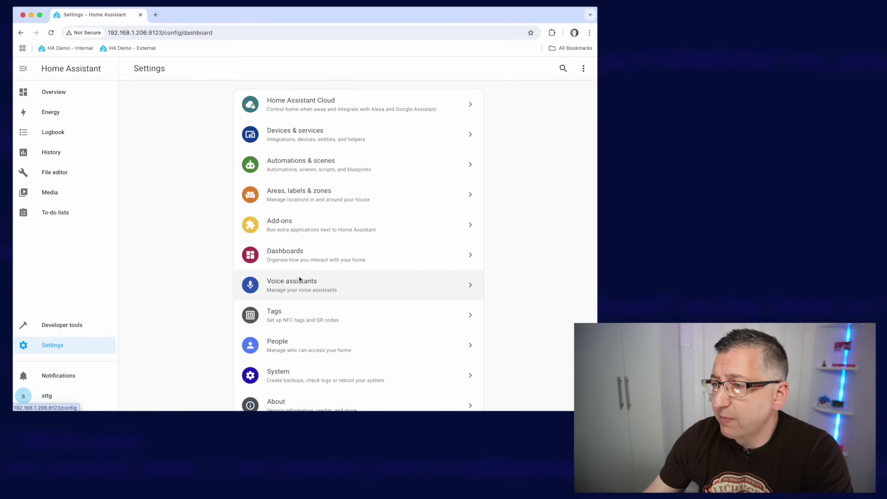
{"action": "left_click", "coordinate": [274, 138]}
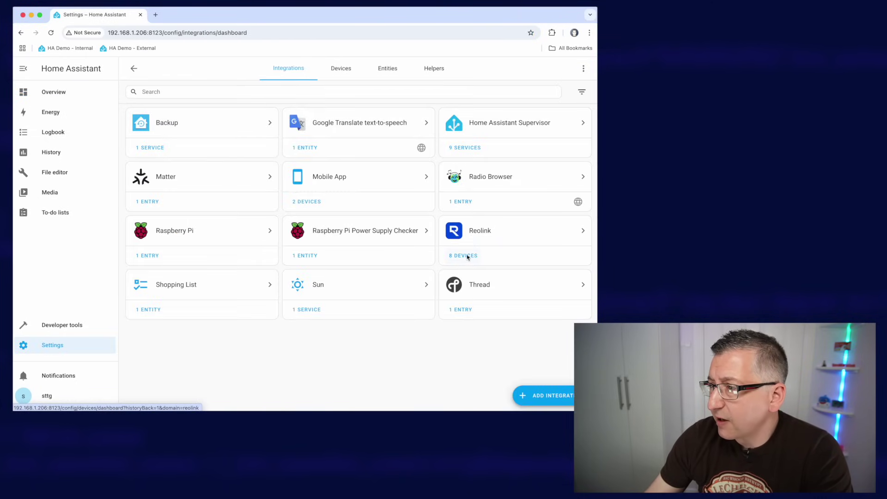
Step: Copy binary_sensor.front_door_doorbell_visitor from the Reolink Front Door Doorbell's Visitor sensor settings
{"action": "left_click", "coordinate": [478, 231]}
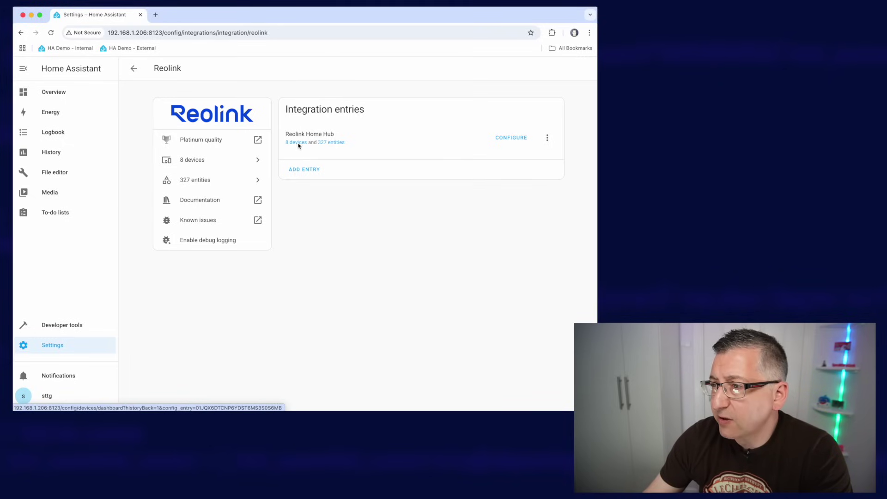
{"action": "left_click", "coordinate": [296, 143]}
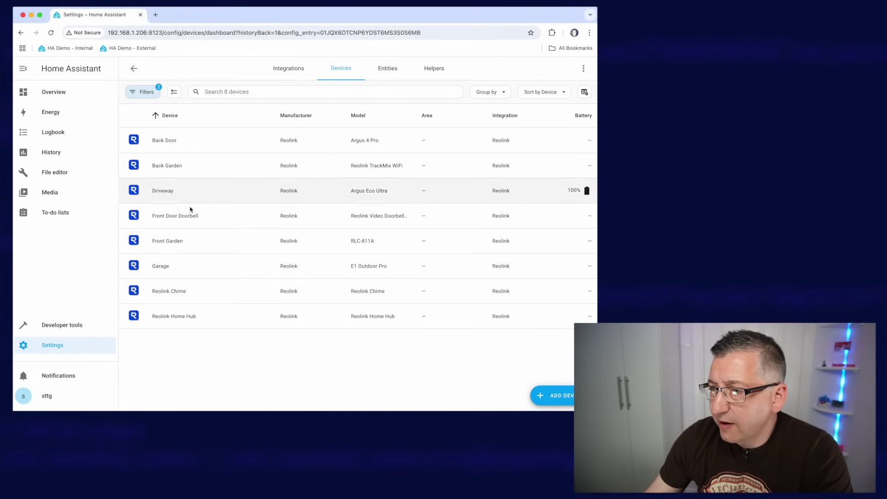
{"action": "left_click", "coordinate": [187, 219]}
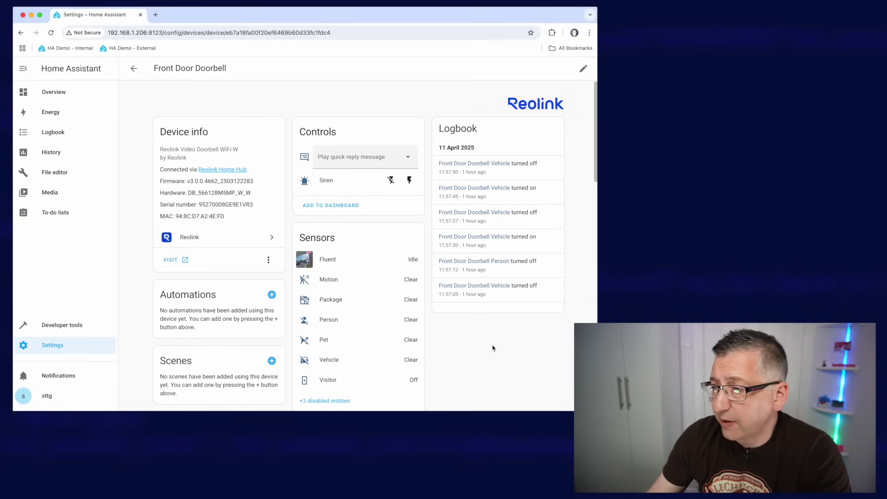
{"action": "left_click", "coordinate": [328, 381]}
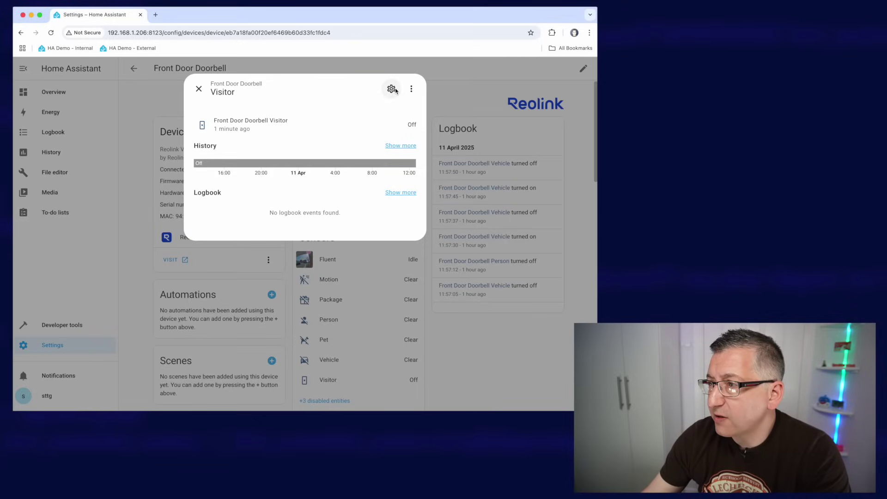
{"action": "left_click", "coordinate": [392, 89]}
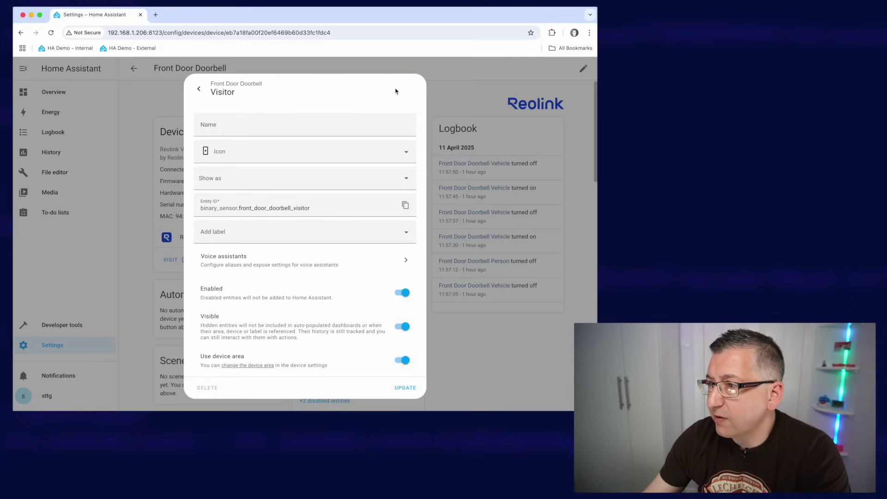
{"action": "left_click", "coordinate": [405, 205]}
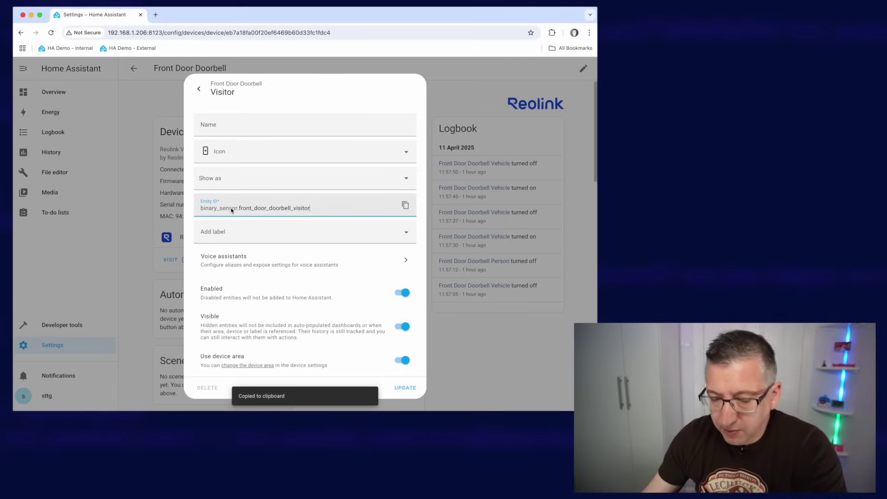
Step: Paste binary_sensor.front_door_doorbell_visitor under the Trigger entity heading in Notes.txt
{"action": "key", "text": "Caps_Lock"}
{"action": "key", "text": "super+Tab"}
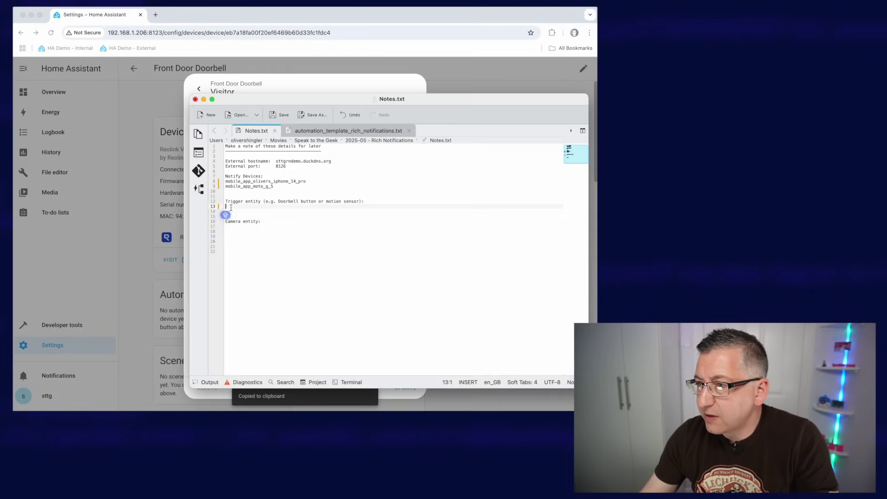
{"action": "key", "text": "super+v"}
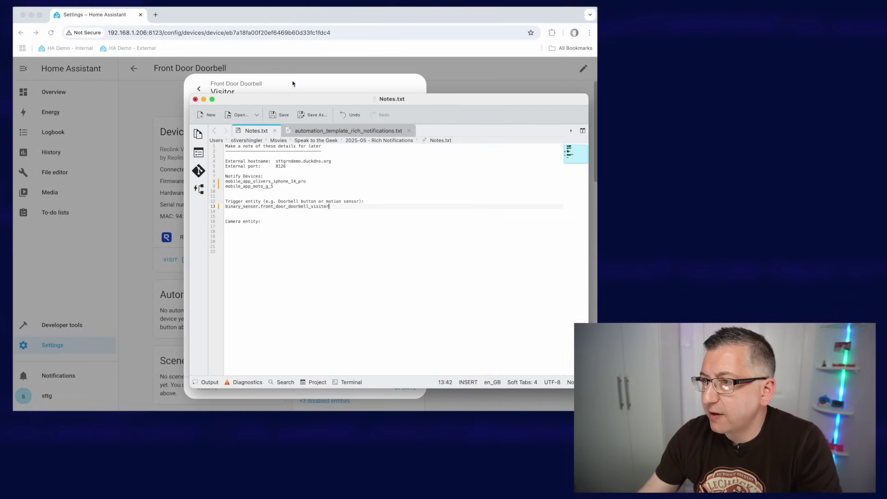
Step: Copy camera.front_door_doorbell_fluent from the Fluent camera's entity settings
{"action": "left_click", "coordinate": [326, 20]}
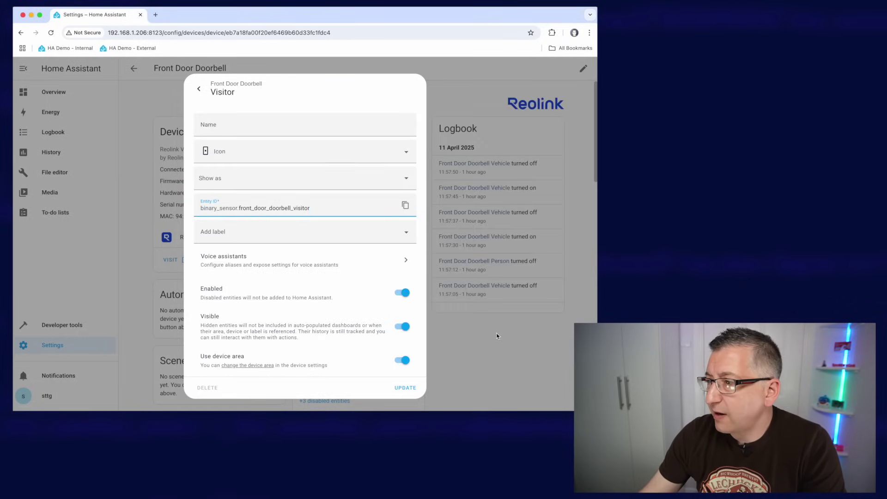
{"action": "left_click", "coordinate": [497, 337]}
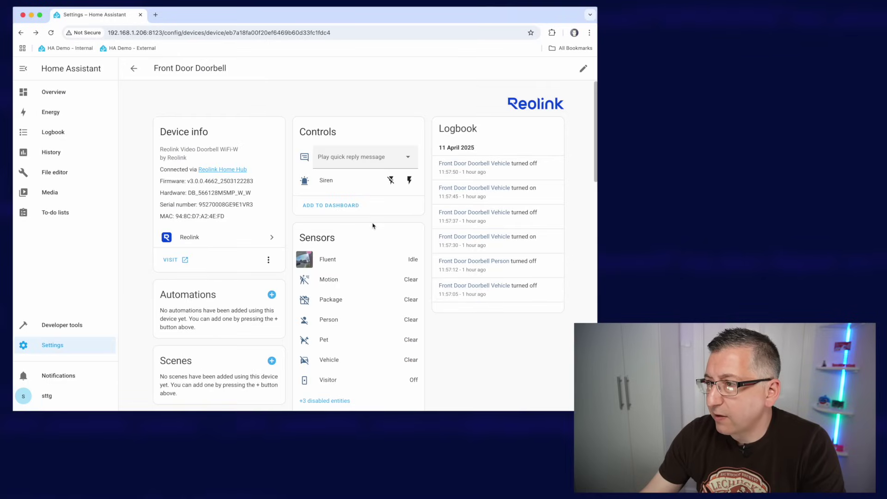
{"action": "left_click", "coordinate": [305, 262]}
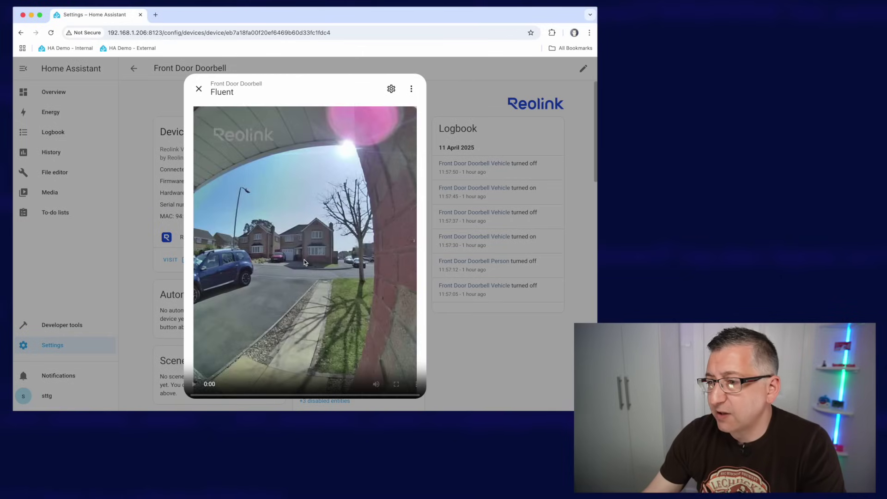
{"action": "left_click", "coordinate": [392, 89]}
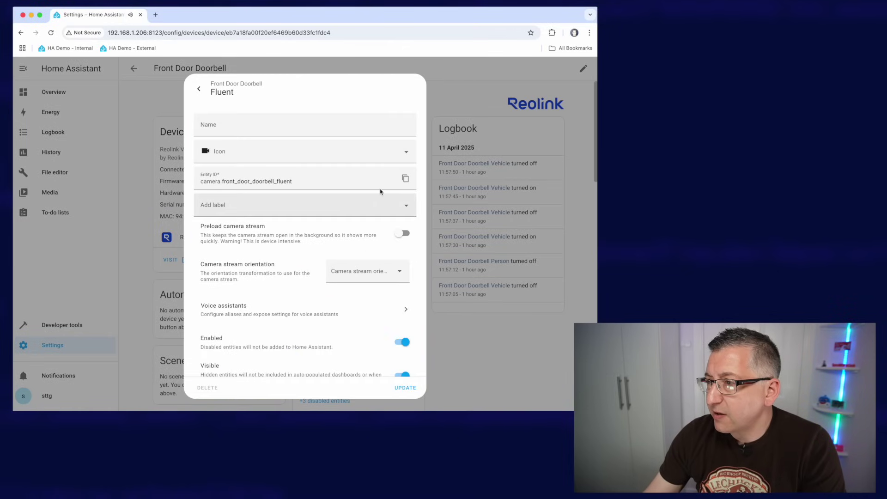
{"action": "left_click", "coordinate": [405, 179]}
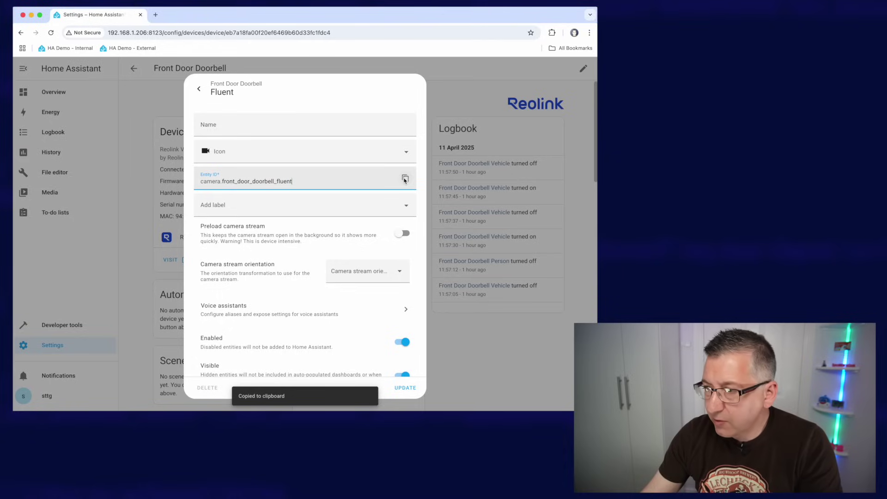
Step: Paste camera.front_door_doorbell_fluent on a new line under 'Camera entity:' in Notes.txt
{"action": "key", "text": "super+Tab"}
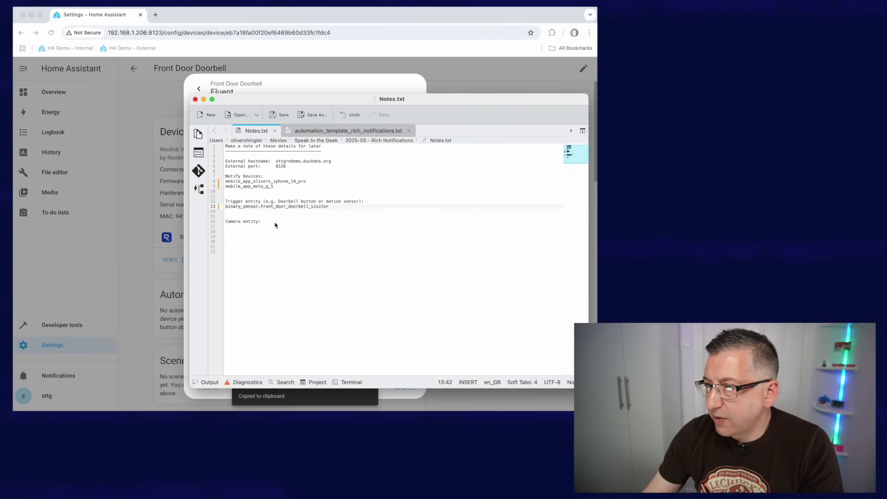
{"action": "left_click", "coordinate": [277, 224]}
{"action": "key", "text": "Return"}
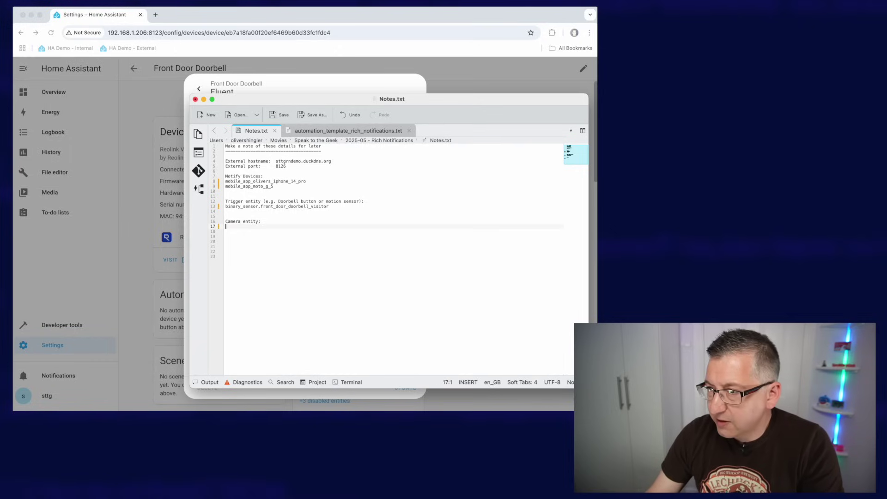
{"action": "key", "text": "ctrl+v"}
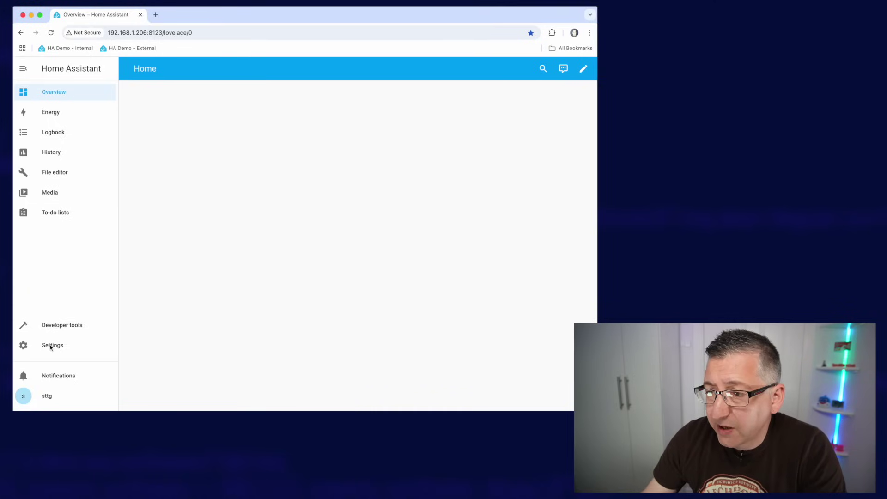
Step: Create a new empty automation from Settings > Automations and switch it to Edit in YAML
{"action": "left_click", "coordinate": [52, 347]}
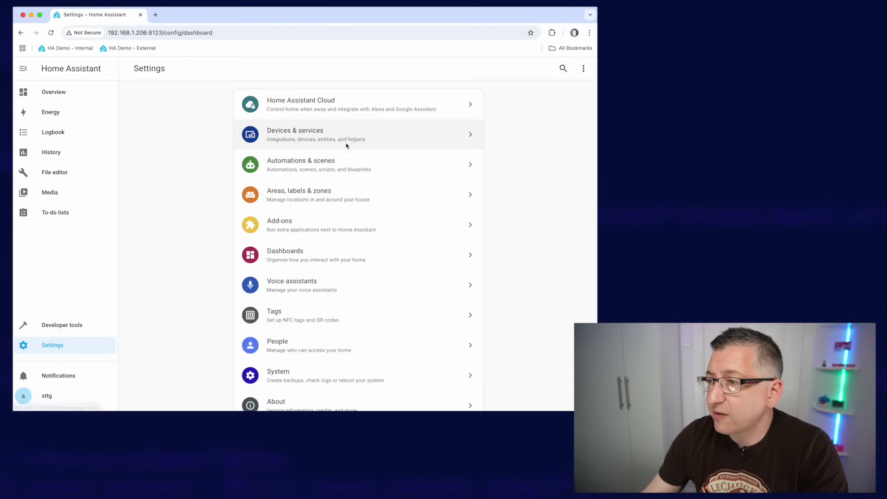
{"action": "left_click", "coordinate": [334, 167]}
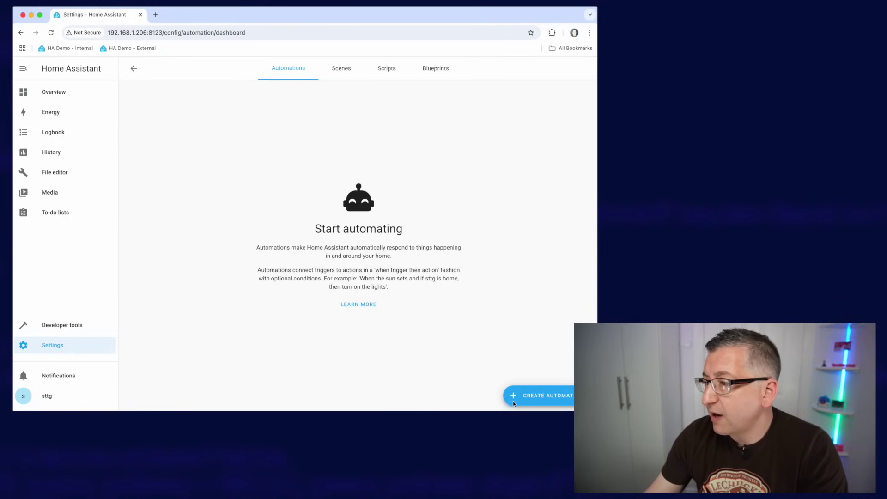
{"action": "left_click", "coordinate": [538, 398]}
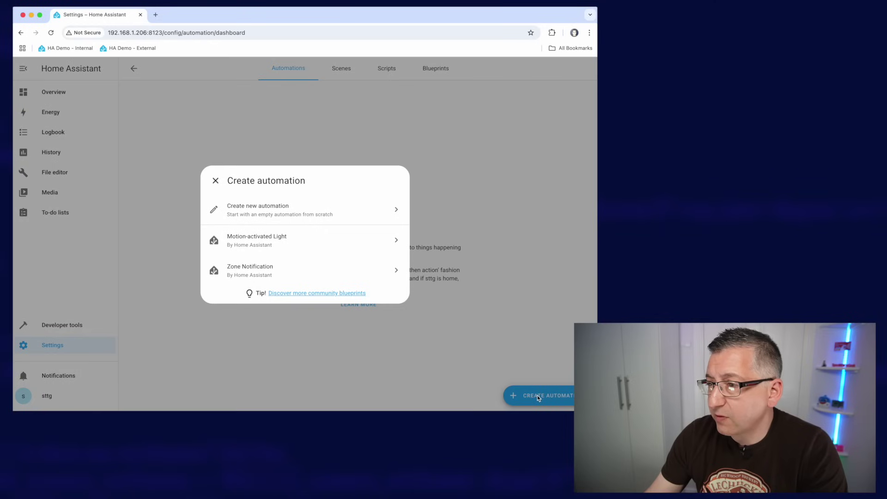
{"action": "left_click", "coordinate": [254, 214]}
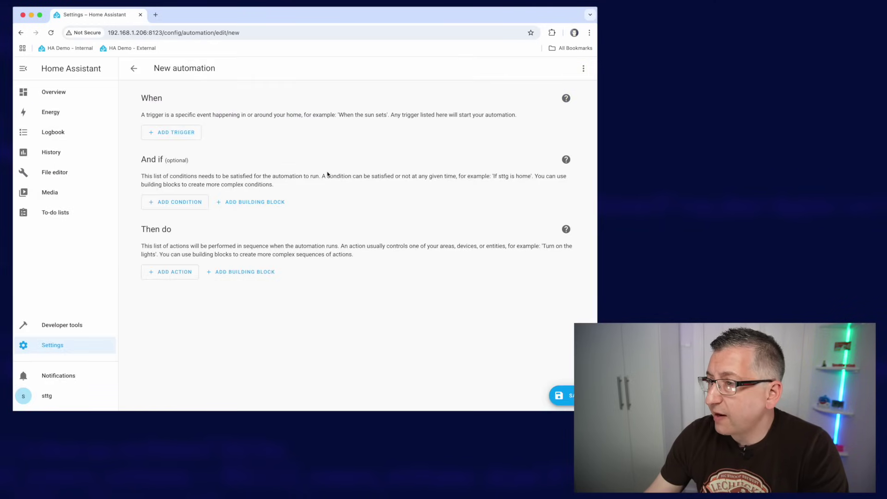
{"action": "left_click", "coordinate": [584, 69]}
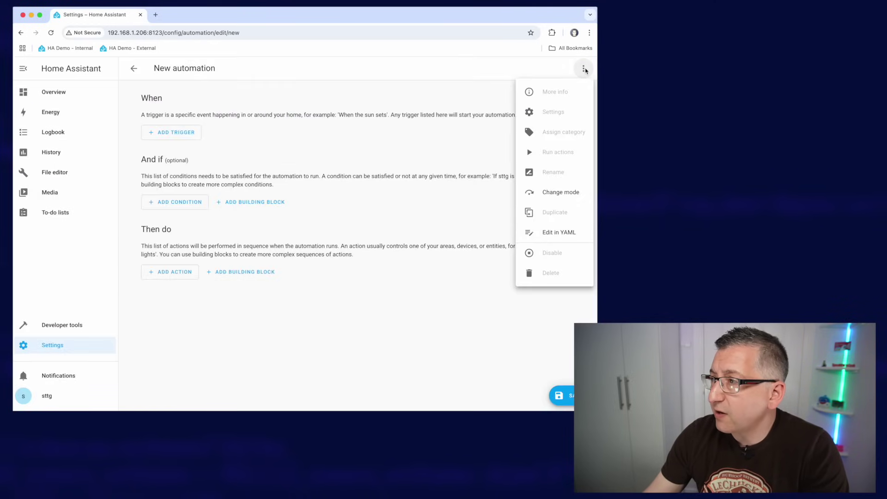
{"action": "left_click", "coordinate": [554, 233]}
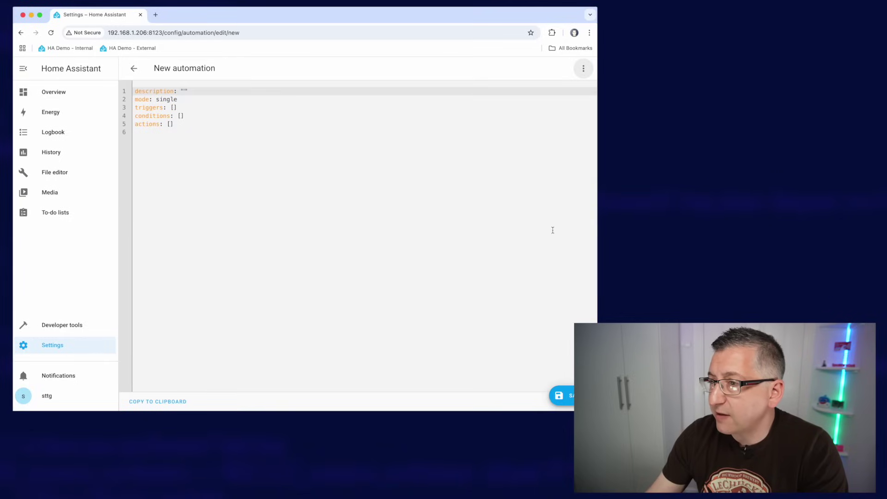
Step: Copy all of automation_template_rich_notifications.txt in Kate, then go back to the browser editor
{"action": "key", "text": "super+Tab"}
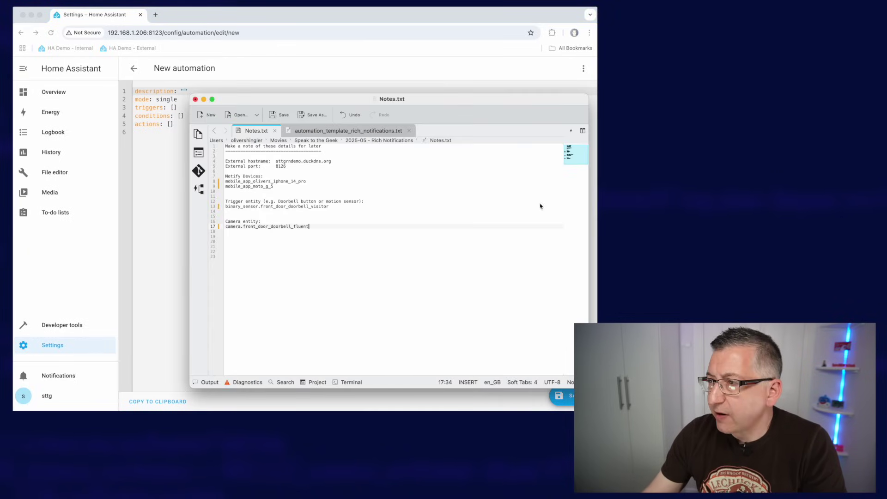
{"action": "left_click", "coordinate": [352, 131]}
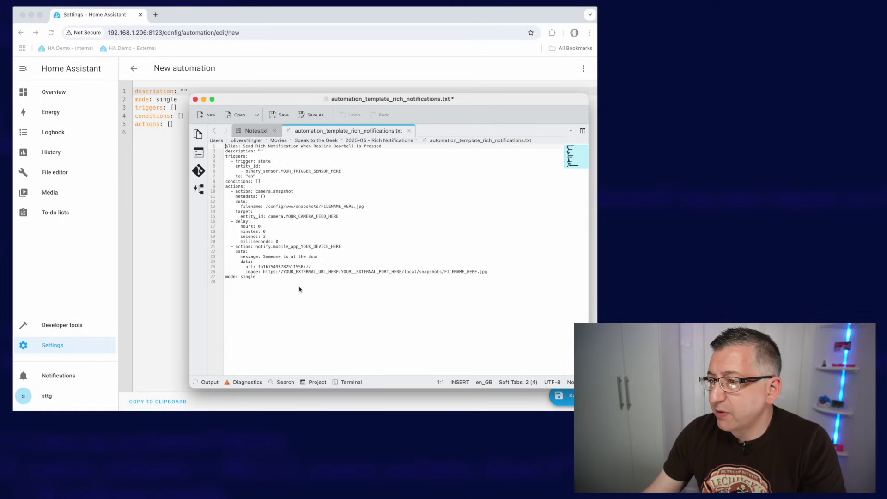
{"action": "left_click_drag", "start_coordinate": [299, 290], "coordinate": [225, 146]}
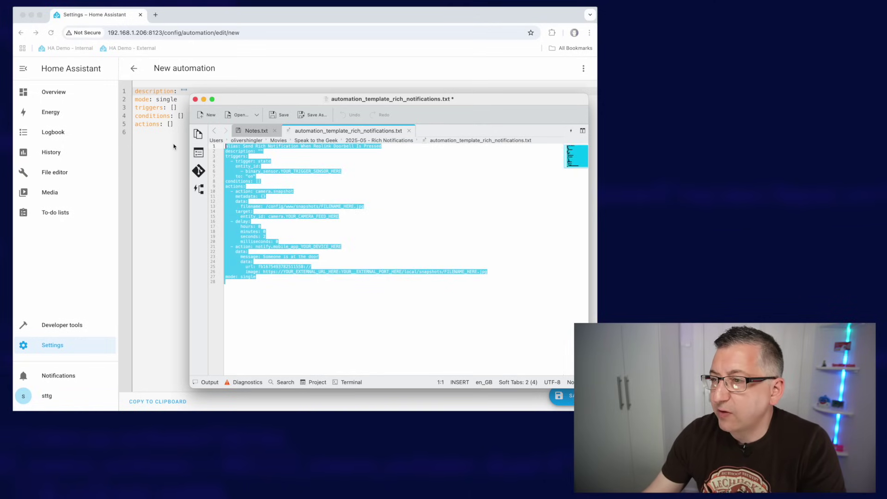
{"action": "left_click", "coordinate": [159, 181]}
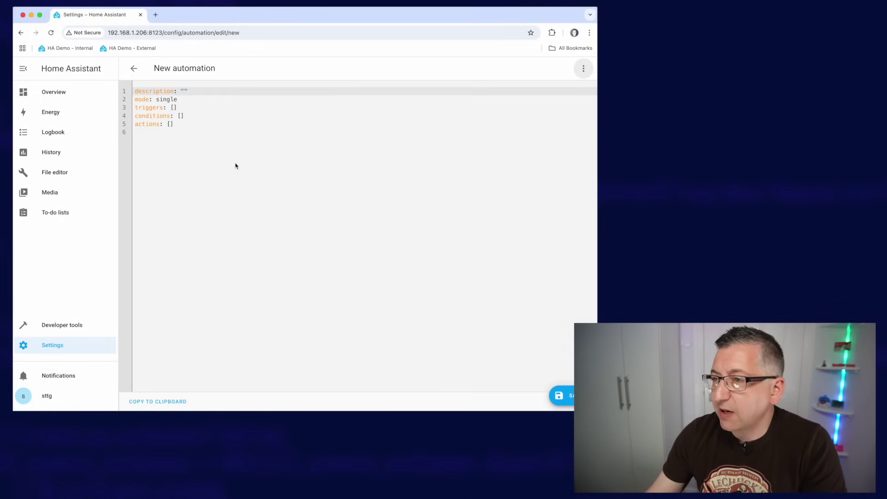
Step: Paste the template over the default YAML and review its sensor, camera, device, filename and port placeholders
{"action": "key", "text": "super+a"}
{"action": "key", "text": "super+v"}
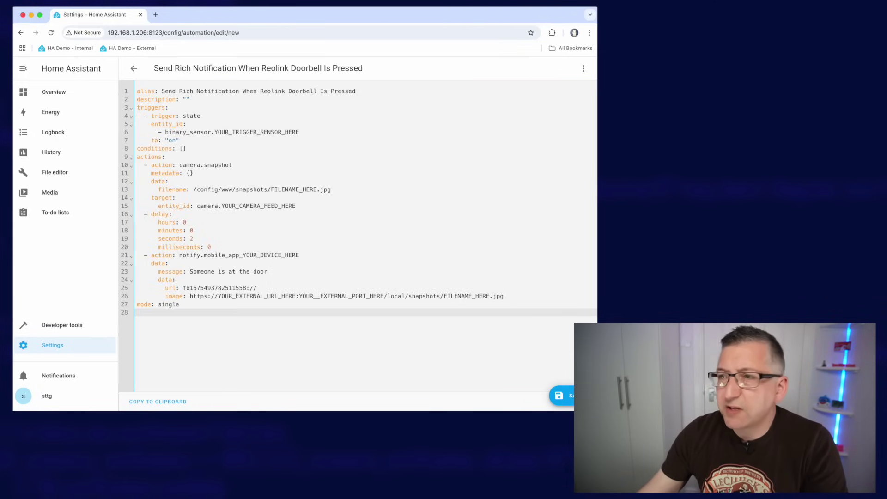
{"action": "double_click", "coordinate": [248, 133]}
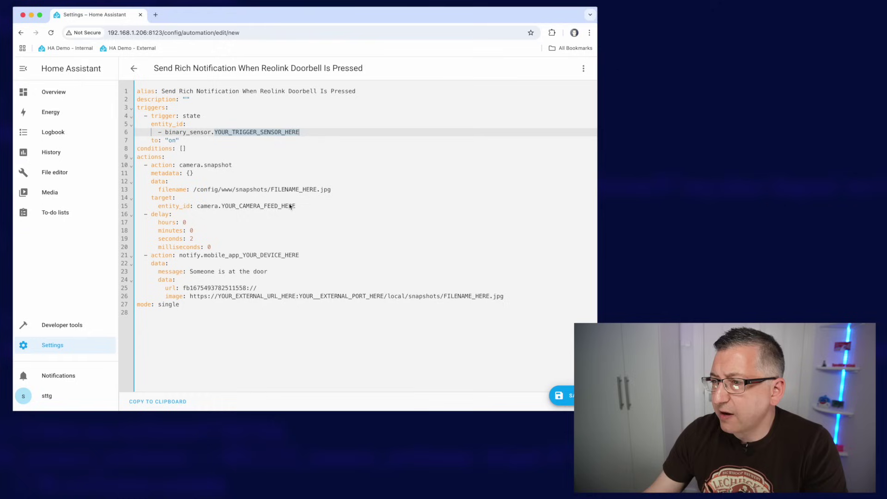
{"action": "double_click", "coordinate": [253, 206]}
{"action": "double_click", "coordinate": [270, 256]}
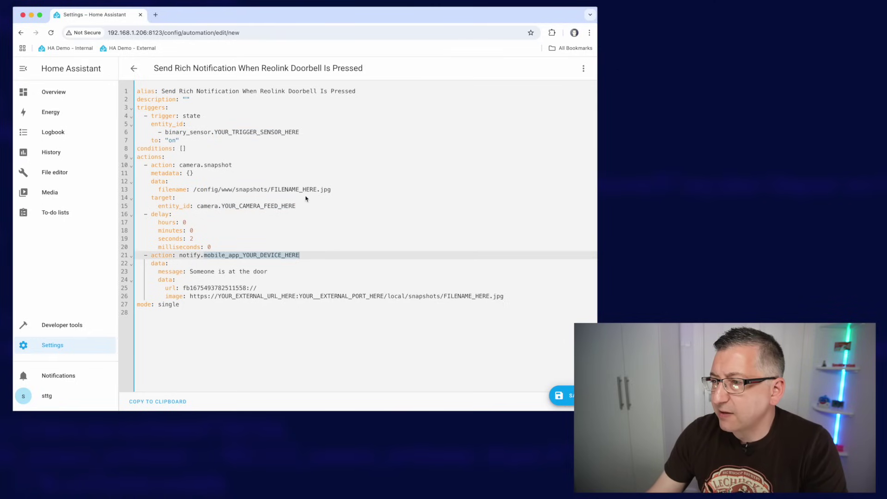
{"action": "left_click", "coordinate": [306, 190]}
{"action": "double_click", "coordinate": [293, 190]}
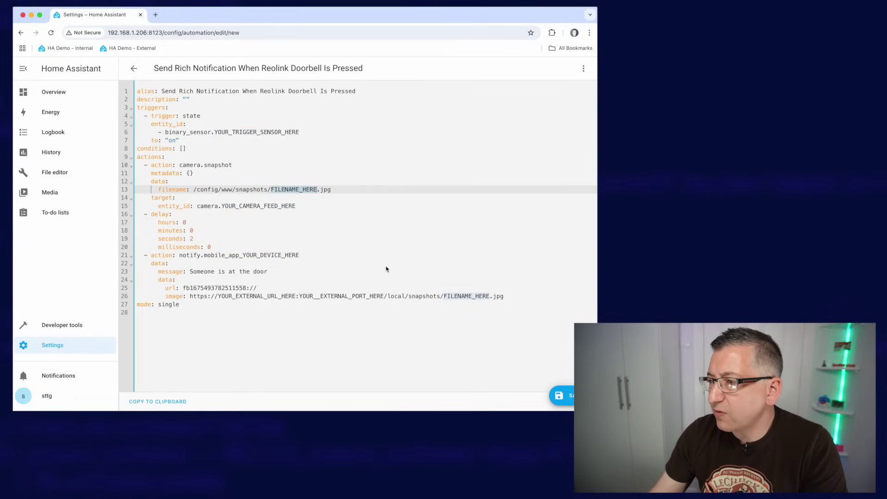
{"action": "double_click", "coordinate": [325, 296]}
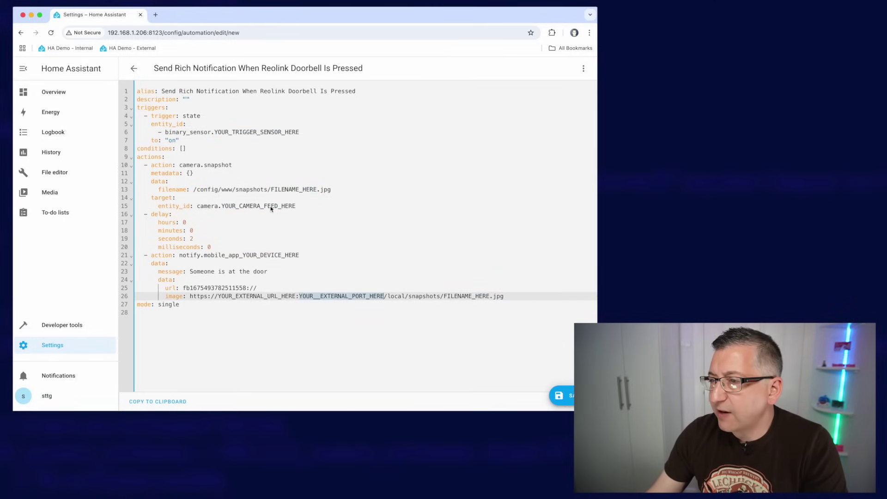
{"action": "double_click", "coordinate": [260, 133]}
{"action": "key", "text": "Down"}
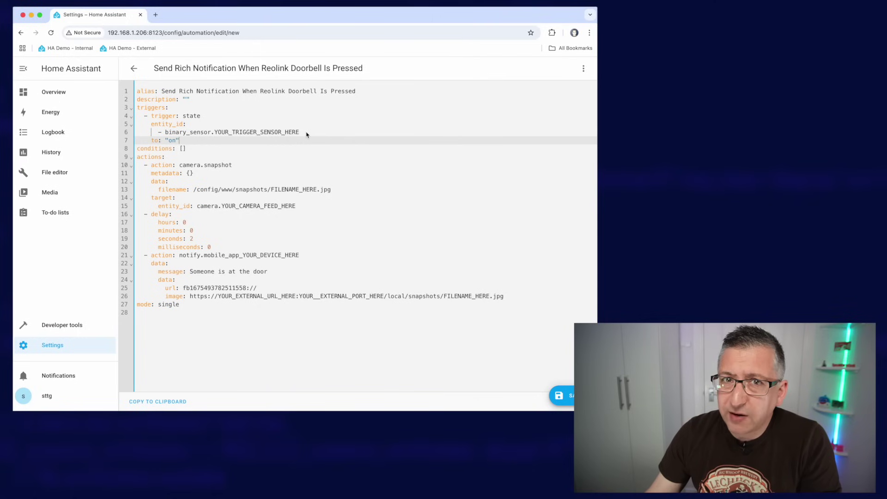
Step: Replace the trigger sensor placeholder with front_door_doorbell_visitor copied from Notes.txt
{"action": "key", "text": "super+Tab"}
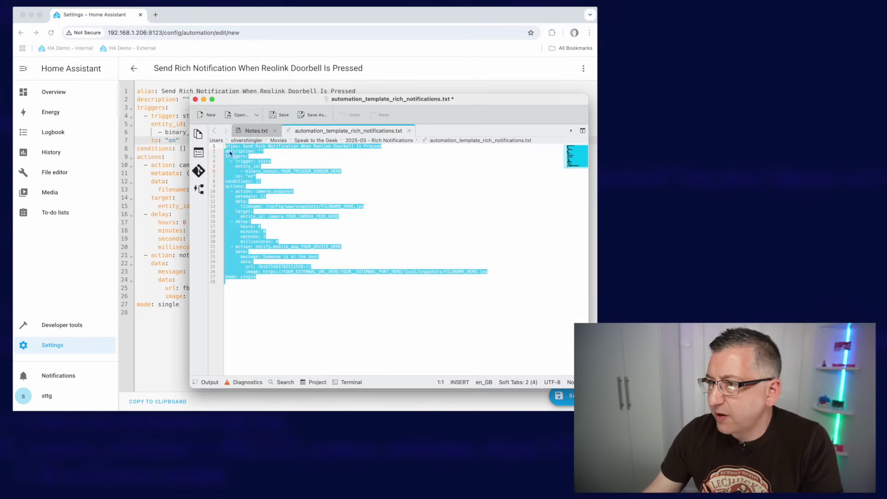
{"action": "left_click", "coordinate": [255, 133]}
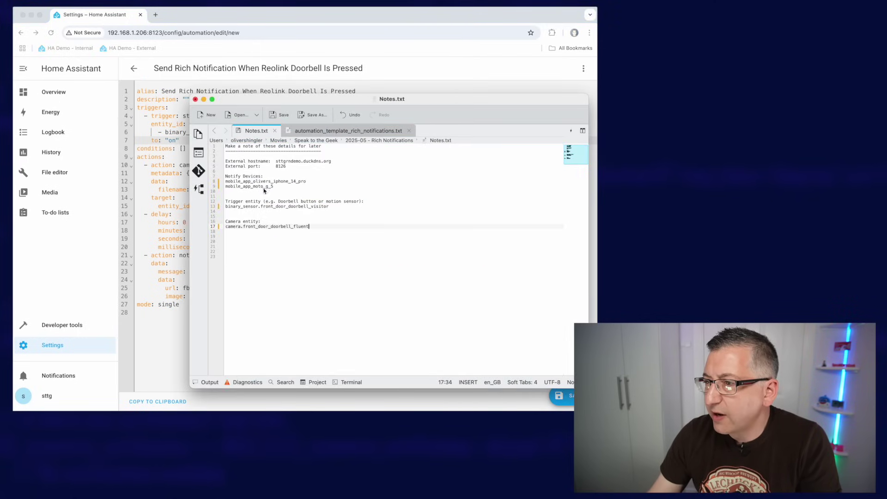
{"action": "left_click_drag", "start_coordinate": [329, 207], "coordinate": [261, 206]}
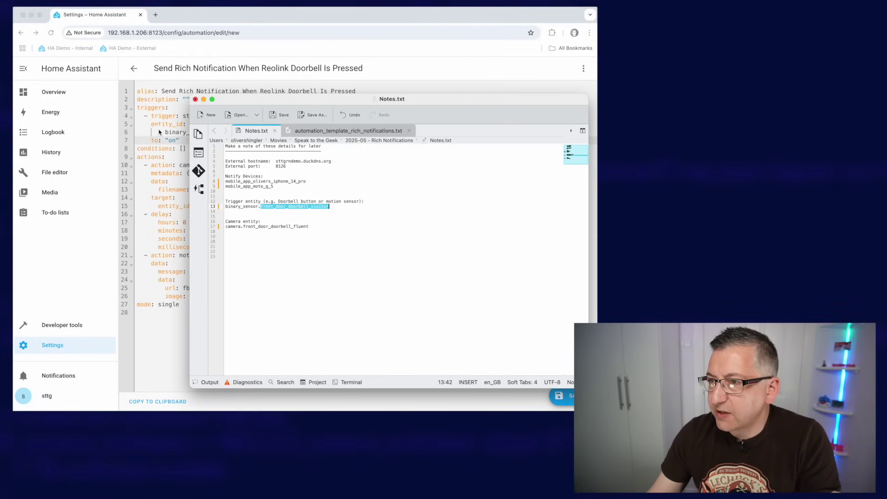
{"action": "key", "text": "super+Tab"}
{"action": "double_click", "coordinate": [253, 133]}
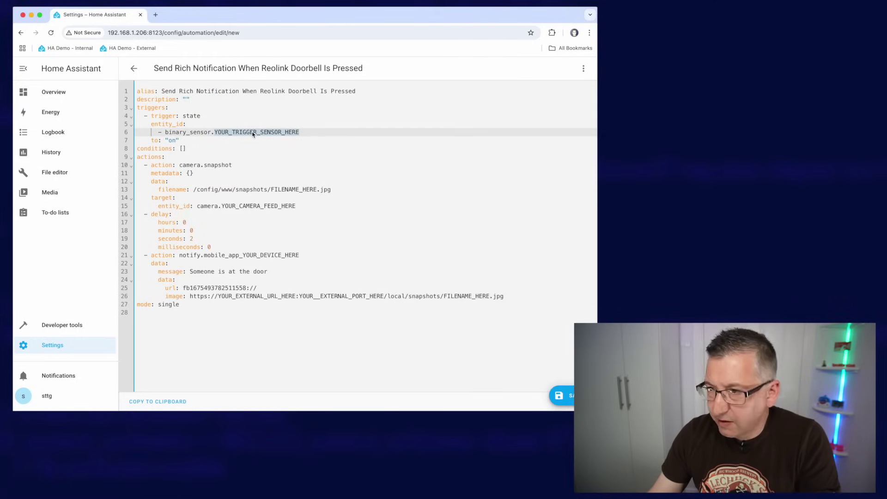
{"action": "key", "text": "super+v"}
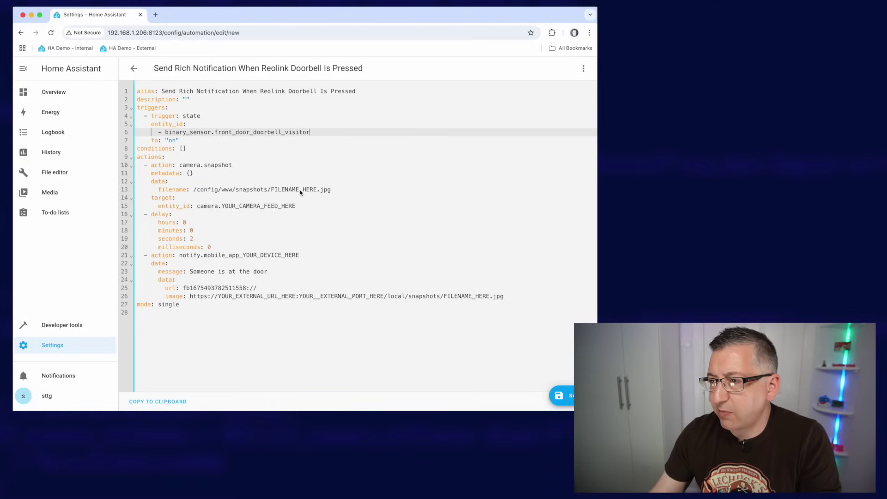
Step: Replace the camera placeholder with front_door_doorbell_fluent from the notes
{"action": "key", "text": "super+Tab"}
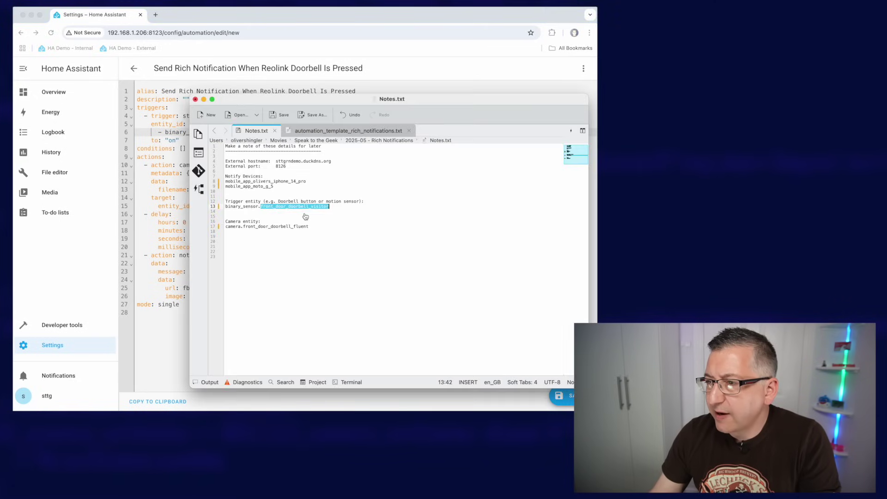
{"action": "double_click", "coordinate": [276, 227]}
{"action": "key", "text": "super+c"}
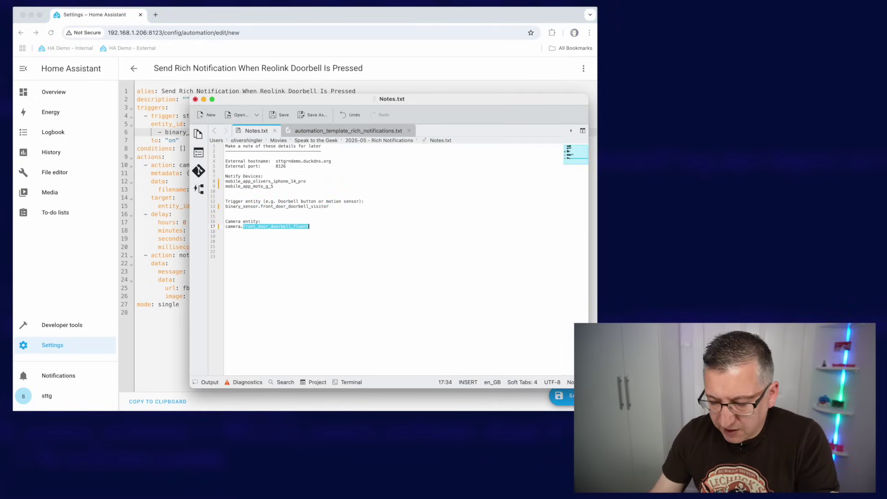
{"action": "key", "text": "super+Tab"}
{"action": "double_click", "coordinate": [256, 206]}
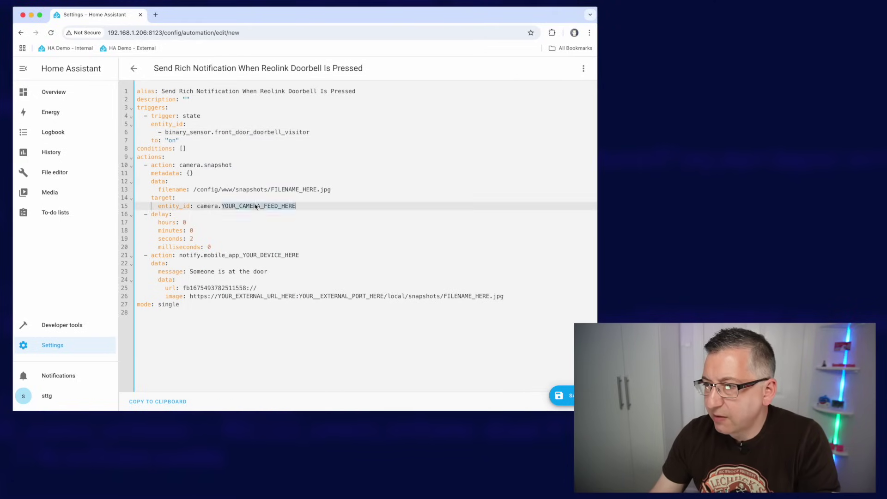
{"action": "key", "text": "super+v"}
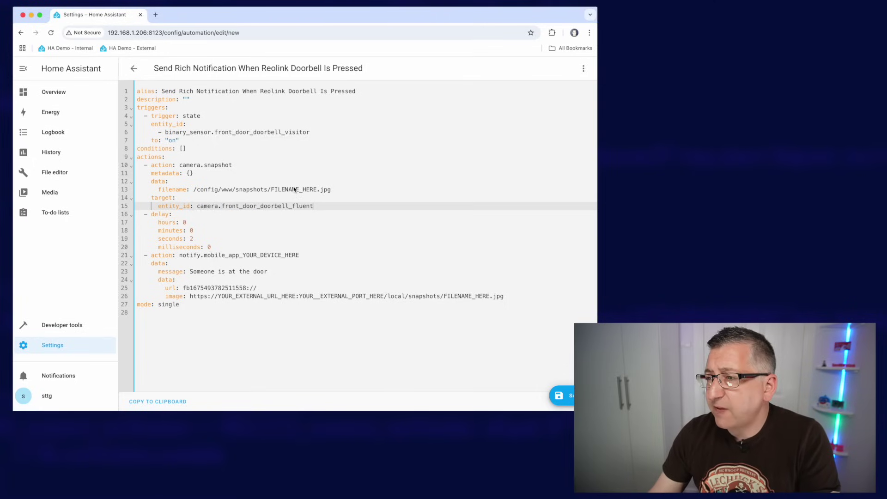
Step: Replace both FILENAME_HERE placeholders with doorbell, in the snapshot path and image URL
{"action": "double_click", "coordinate": [293, 190]}
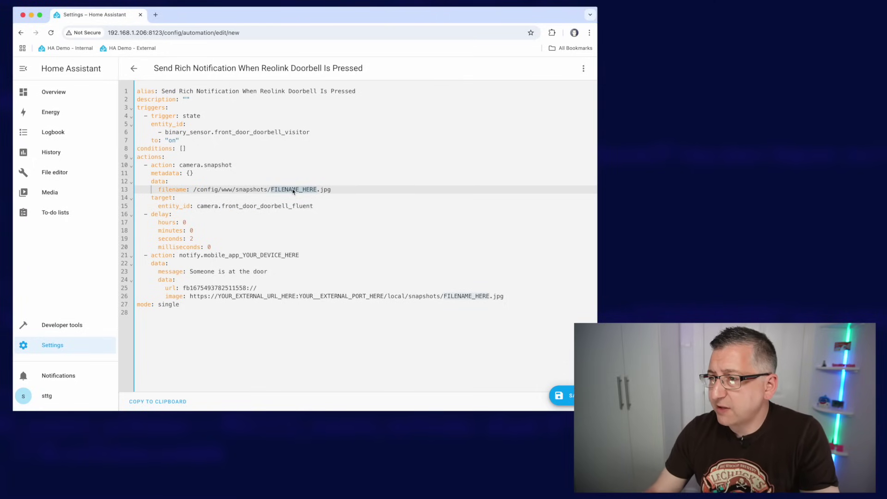
{"action": "type", "text": "door"}
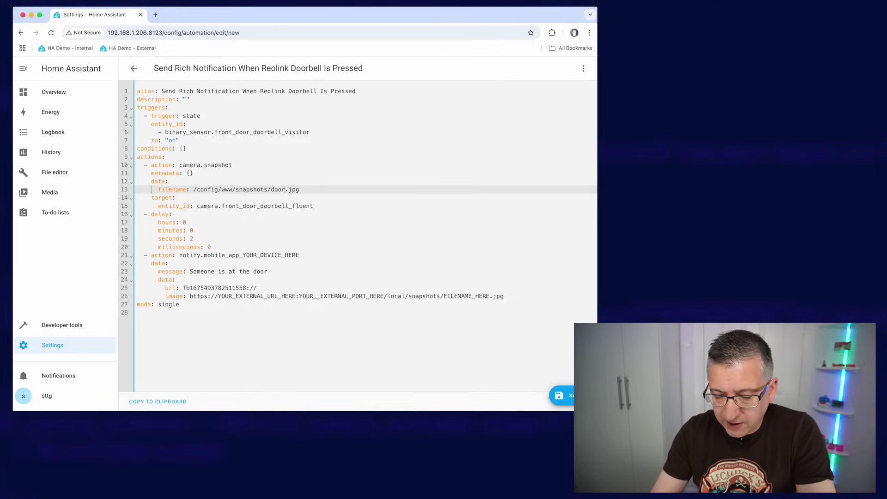
{"action": "type", "text": "bell"}
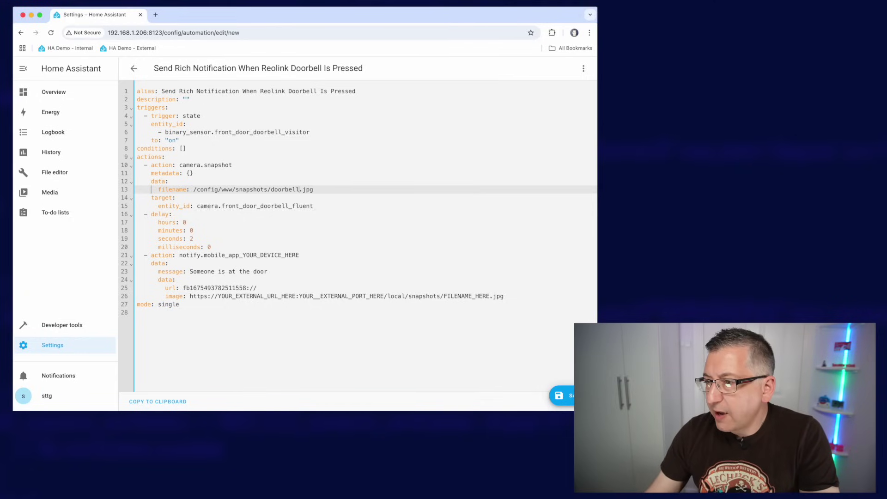
{"action": "left_click", "coordinate": [462, 296]}
{"action": "double_click", "coordinate": [462, 296]}
{"action": "type", "text": "do"}
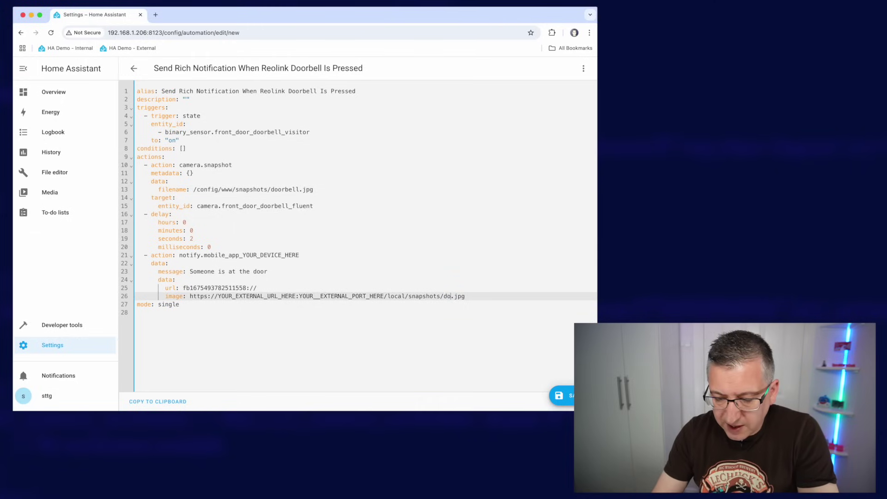
{"action": "type", "text": "orbell"}
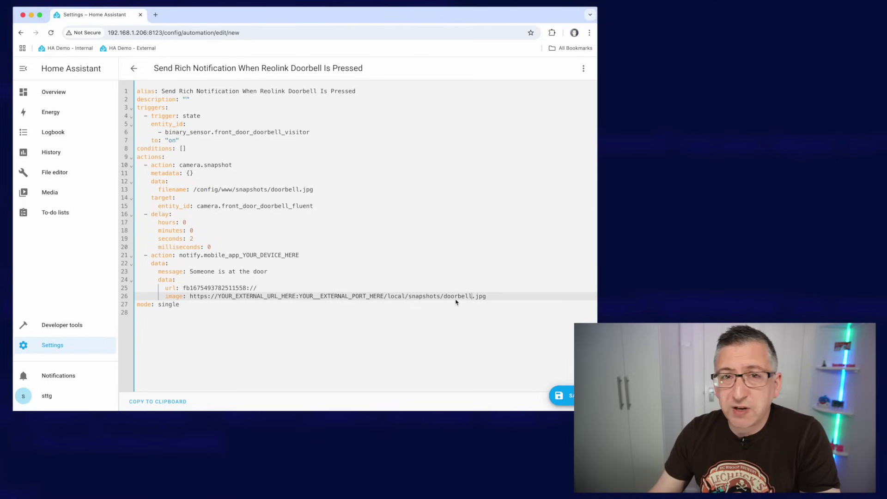
{"action": "left_click_drag", "start_coordinate": [330, 194], "coordinate": [172, 190]}
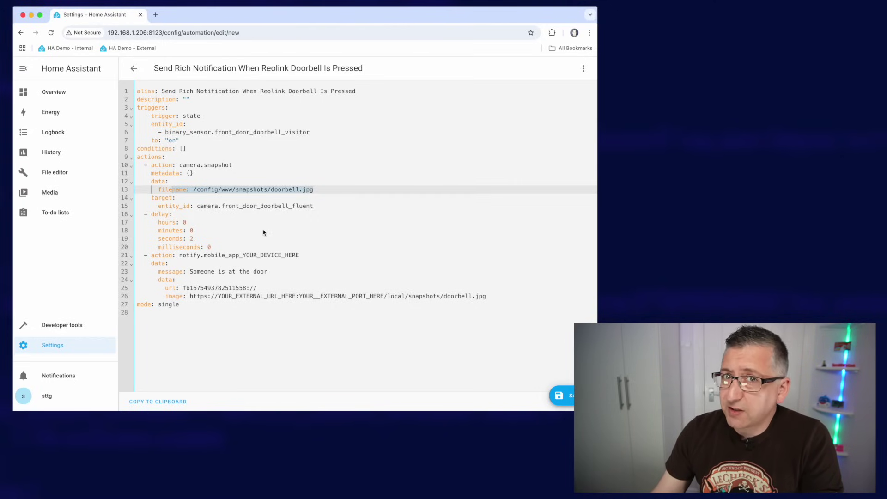
Step: Replace mobile_app_YOUR_DEVICE_HERE on line 21 with mobile_app_olivers_iphone_14_pro from the notes
{"action": "key", "text": "super+Tab"}
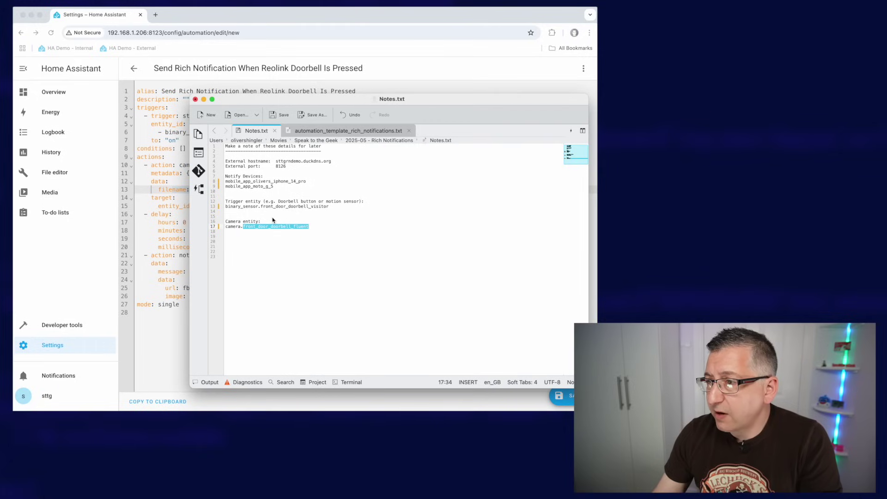
{"action": "key", "text": "Up"}
{"action": "key", "text": "Up"}
{"action": "key", "text": "Up"}
{"action": "key", "text": "Home"}
{"action": "key", "text": "shift+End"}
{"action": "key", "text": "ctrl+c"}
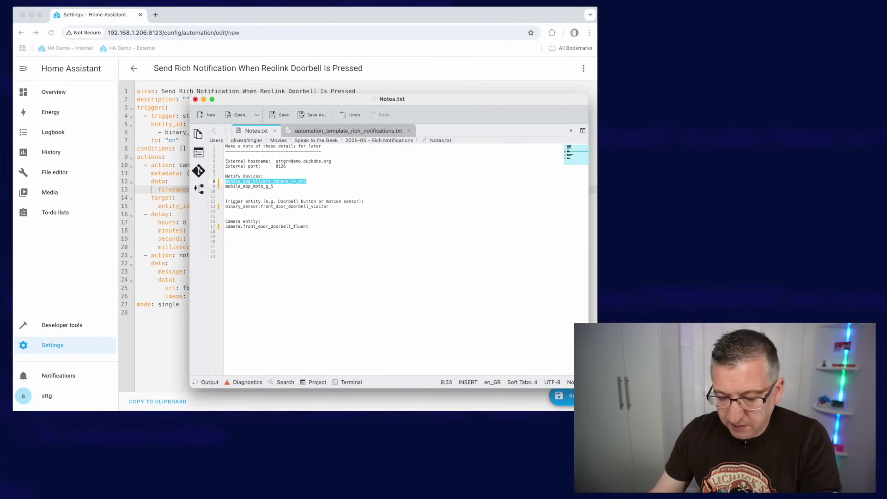
{"action": "key", "text": "super+Tab"}
{"action": "double_click", "coordinate": [257, 257]}
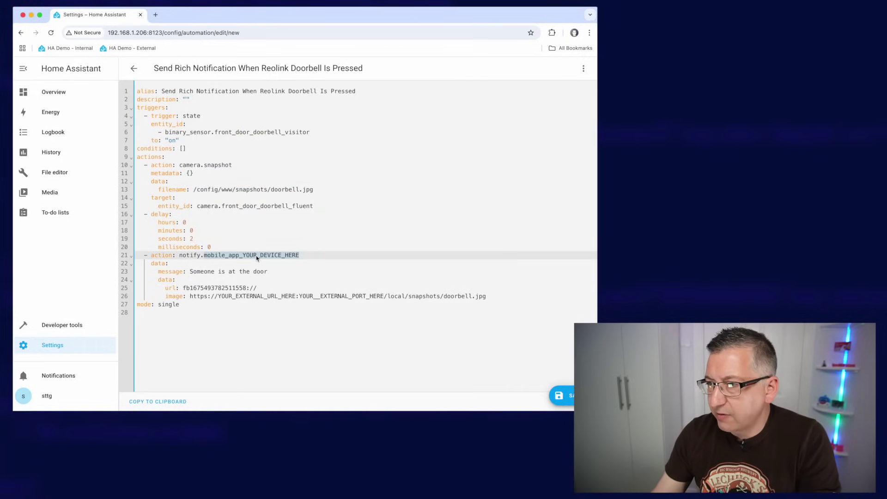
{"action": "key", "text": "ctrl+v"}
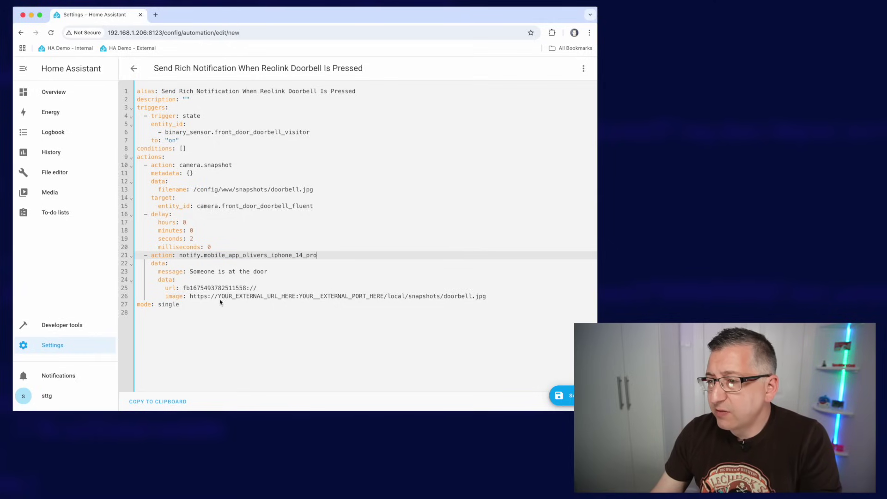
{"action": "left_click_drag", "start_coordinate": [218, 296], "coordinate": [376, 303]}
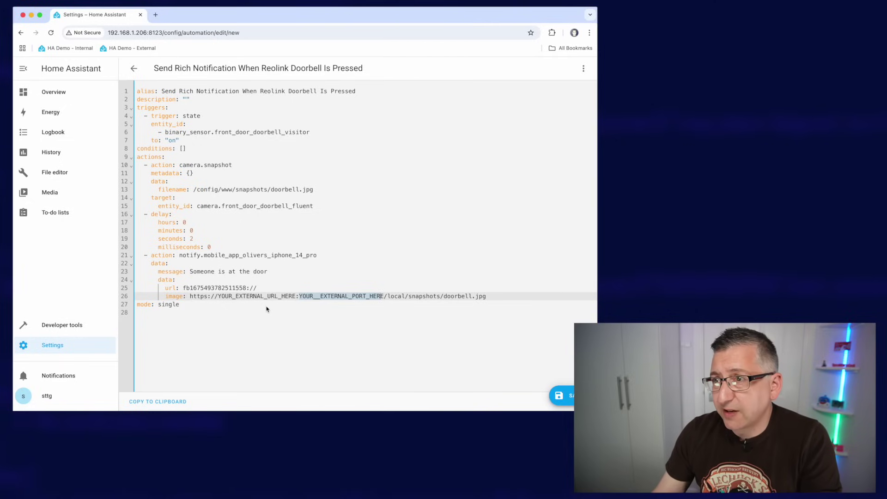
Step: Check that the HA Demo - External bookmark loads in a new tab
{"action": "left_click", "coordinate": [156, 16]}
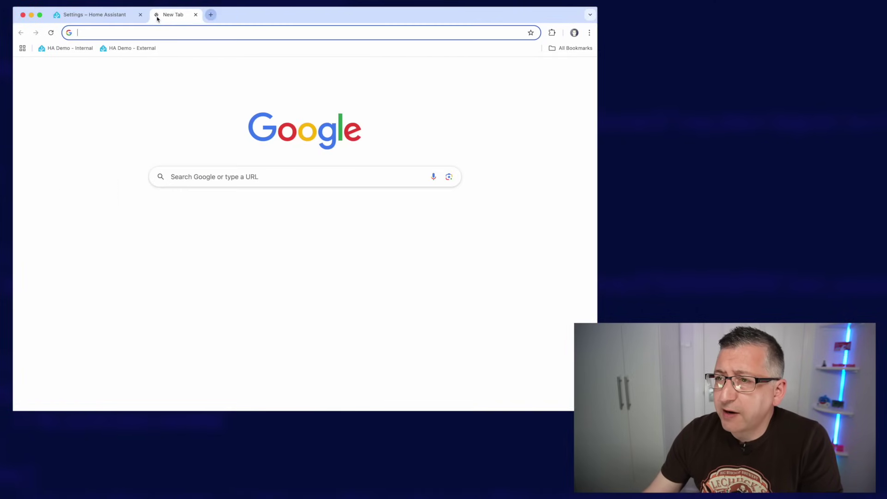
{"action": "left_click", "coordinate": [139, 49]}
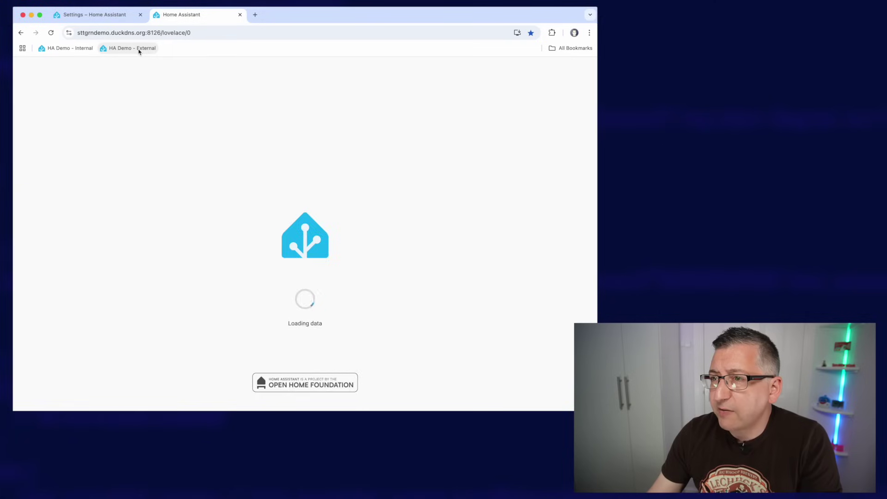
{"action": "left_click", "coordinate": [88, 18]}
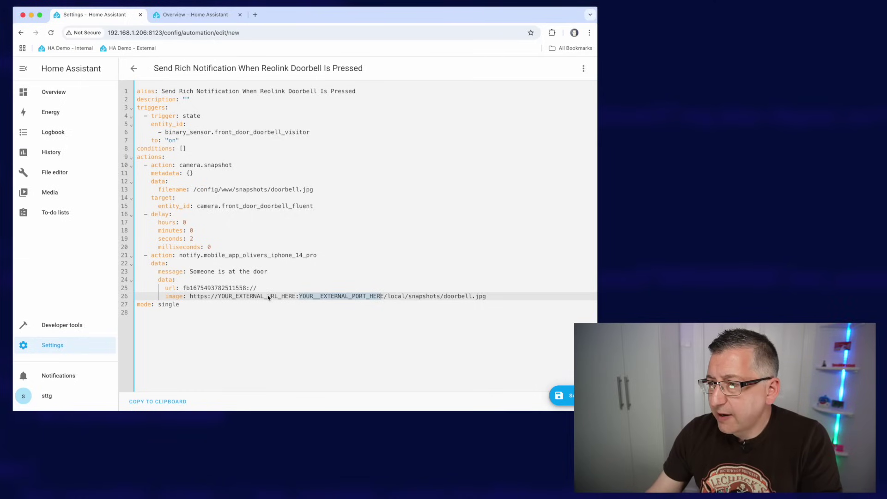
Step: Replace the external URL placeholder on line 26 with sttgrndemo.duckdns.org from the notes
{"action": "double_click", "coordinate": [253, 298]}
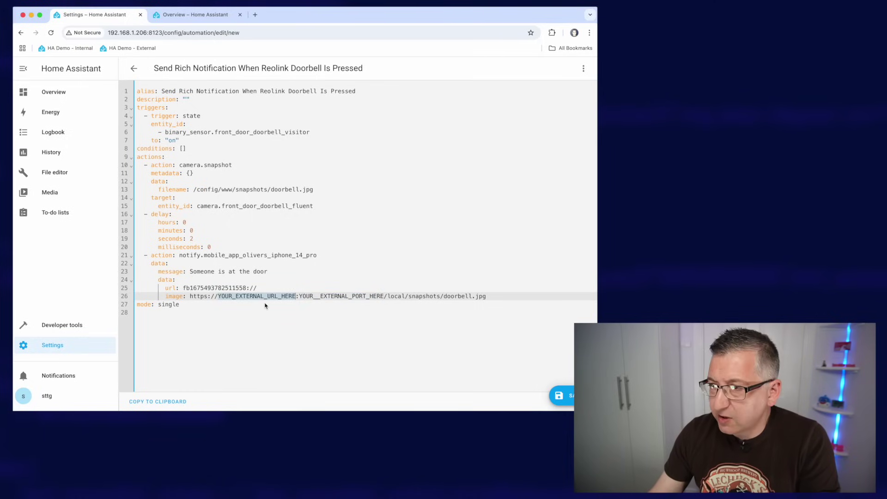
{"action": "key", "text": "super+Tab"}
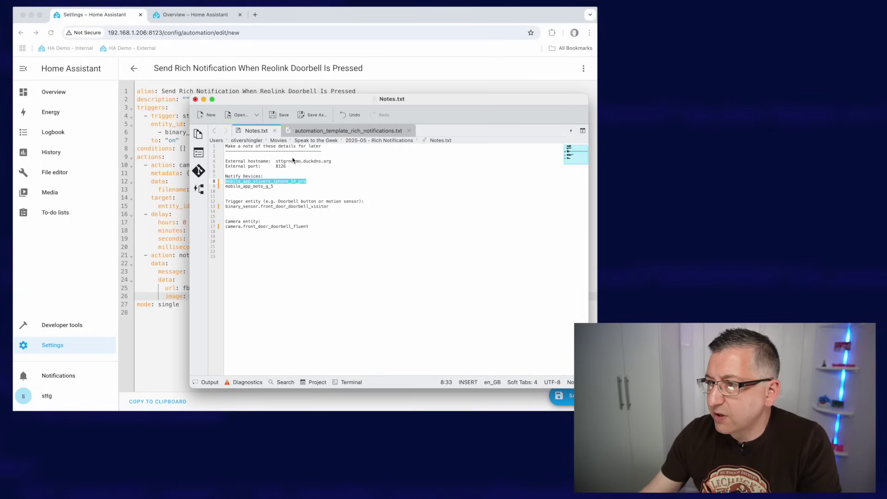
{"action": "left_click_drag", "start_coordinate": [331, 162], "coordinate": [276, 162]}
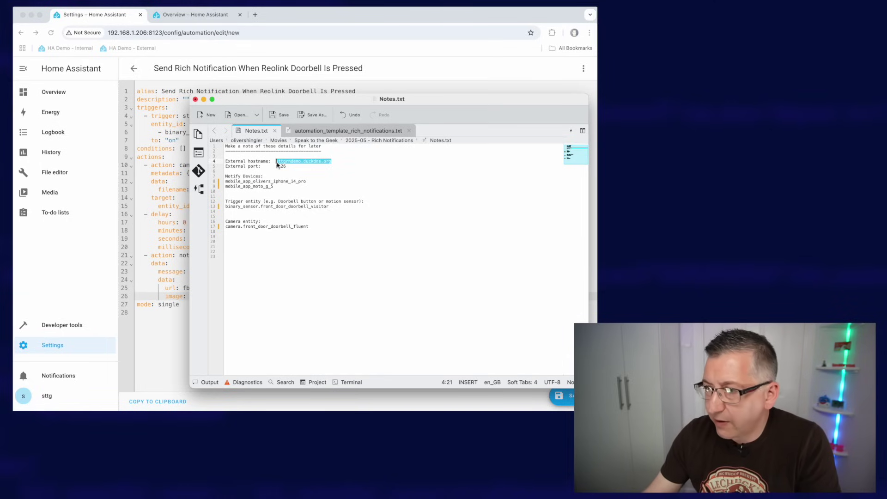
{"action": "key", "text": "super+Tab"}
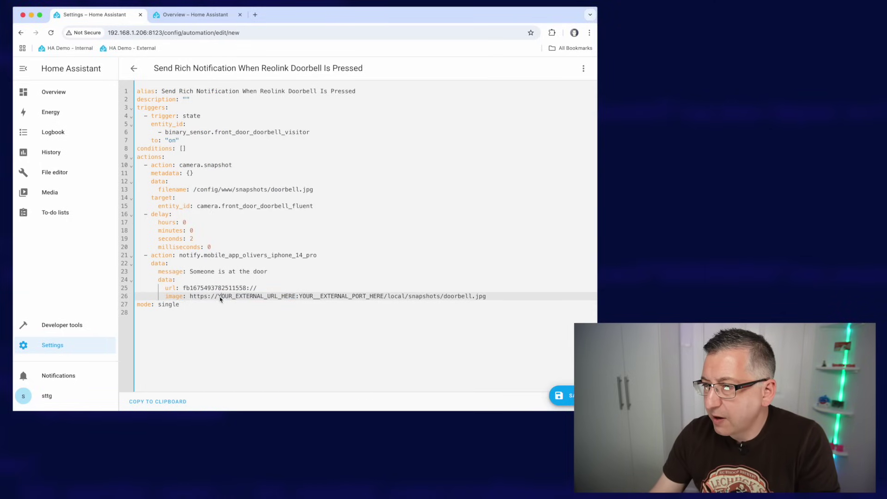
{"action": "left_click_drag", "start_coordinate": [217, 296], "coordinate": [297, 300]}
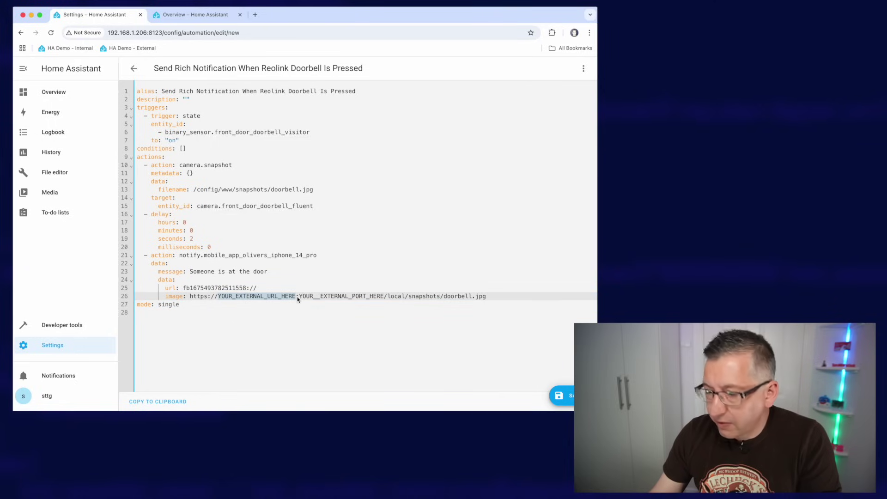
{"action": "type", "text": "sttgrndemo.duckdns.org"}
Step: Replace the port placeholder on line 26 with 8126 from the notes
{"action": "key", "text": "super+Tab"}
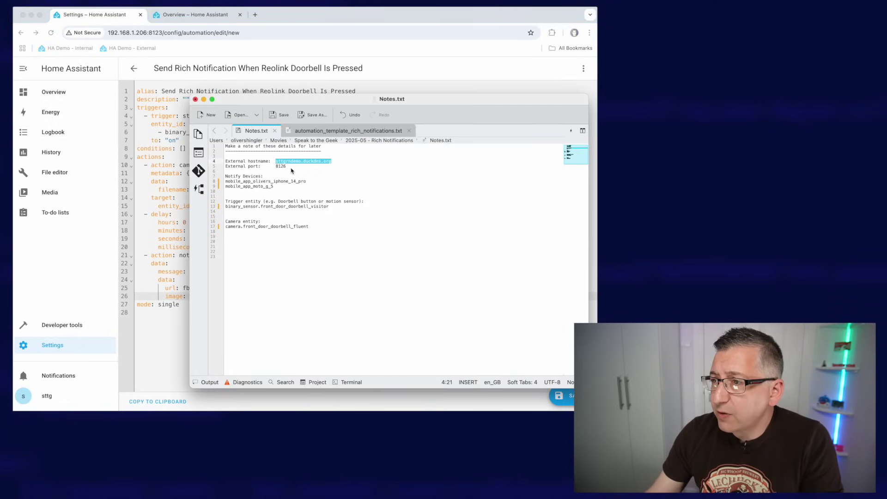
{"action": "left_click_drag", "start_coordinate": [275, 166], "coordinate": [286, 166]}
{"action": "key", "text": "super+c"}
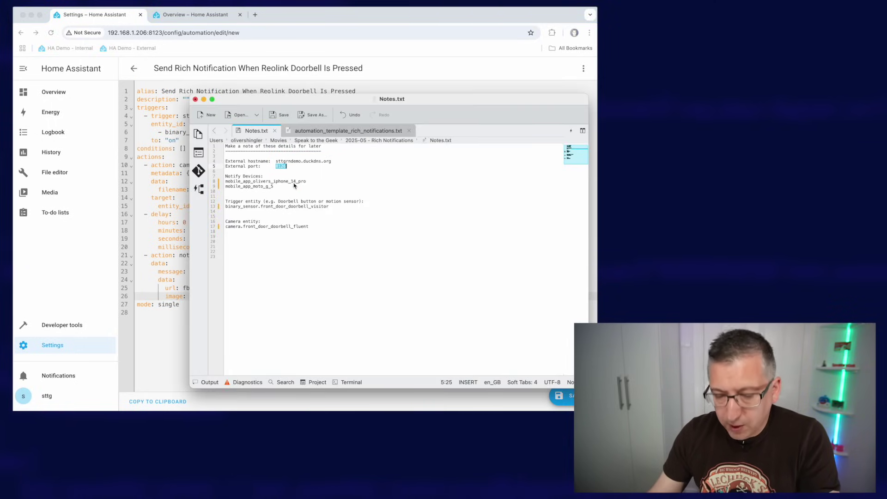
{"action": "key", "text": "super+Tab"}
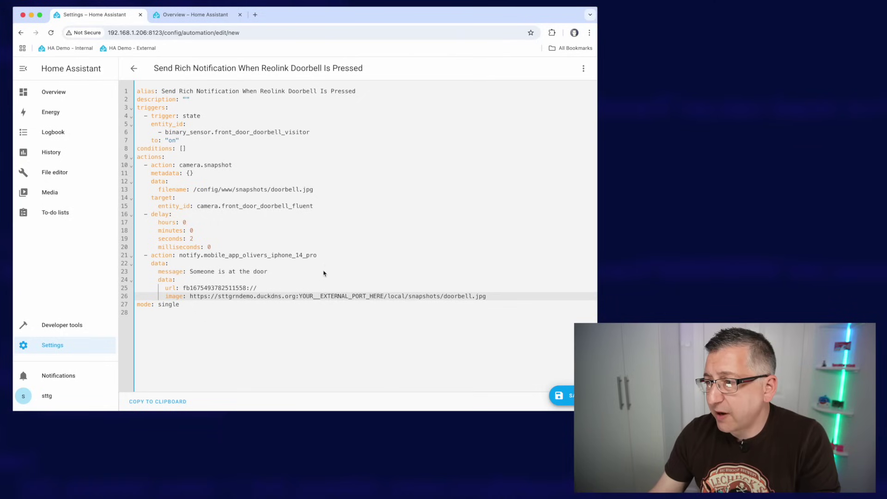
{"action": "double_click", "coordinate": [327, 297]}
{"action": "key", "text": "super+v"}
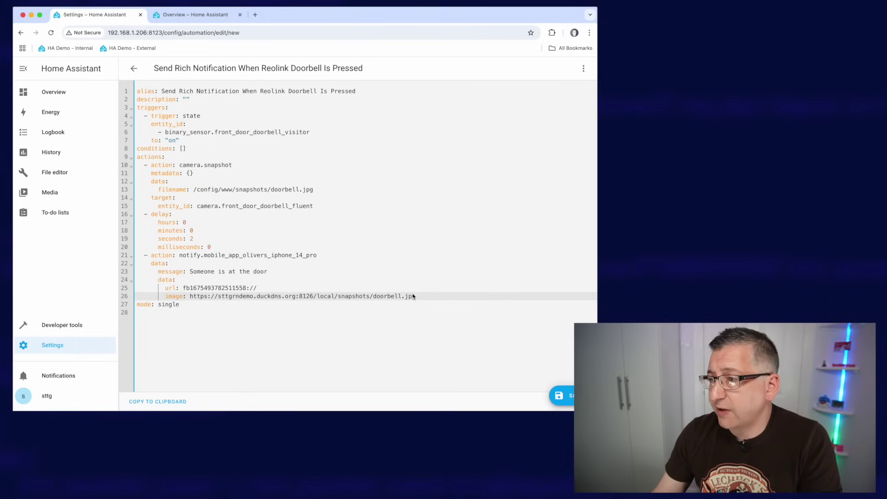
Step: Duplicate the first notify action block below itself as a second action
{"action": "left_click_drag", "start_coordinate": [426, 300], "coordinate": [132, 262]}
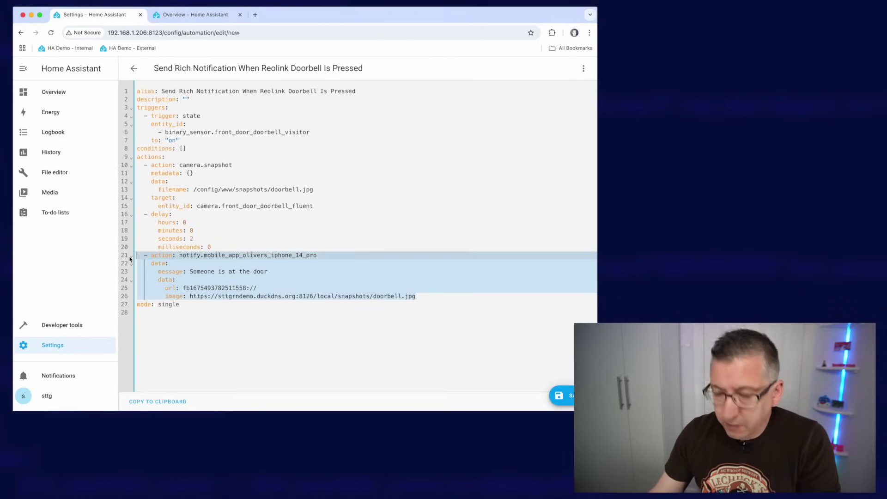
{"action": "left_click", "coordinate": [431, 298]}
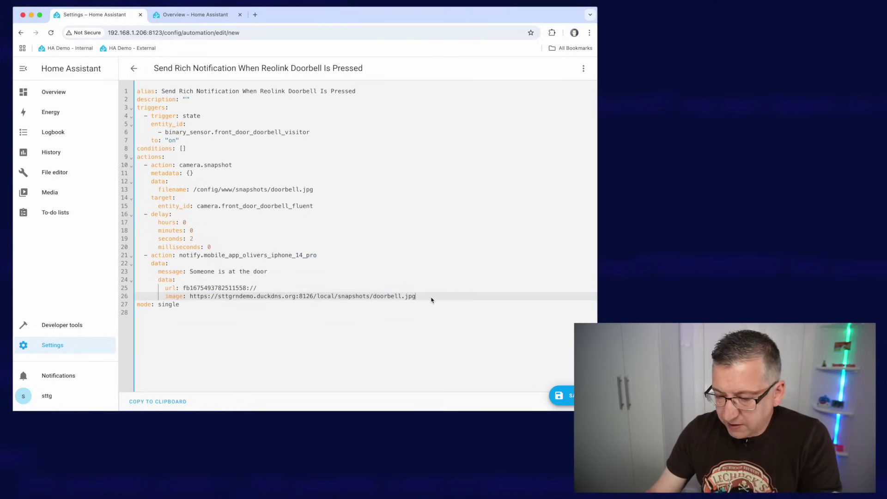
{"action": "key", "text": "Return"}
{"action": "key", "text": "BackSpace"}
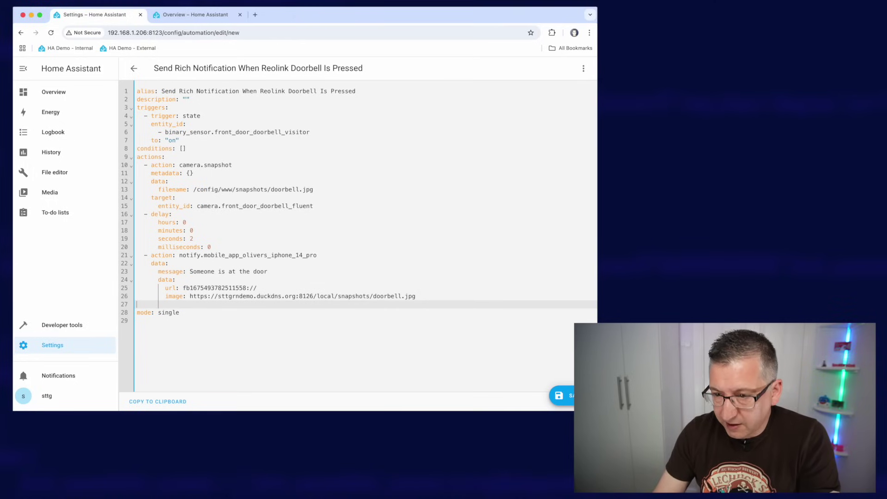
{"action": "key", "text": "ctrl+v"}
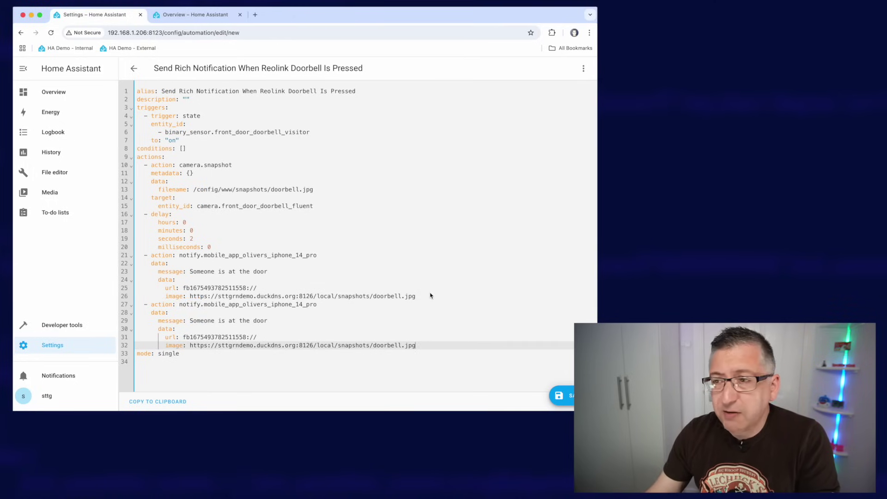
Step: Set the copied action's device to mobile_app_moto_g_5 and save with Cmd+S
{"action": "key", "text": "super+Tab"}
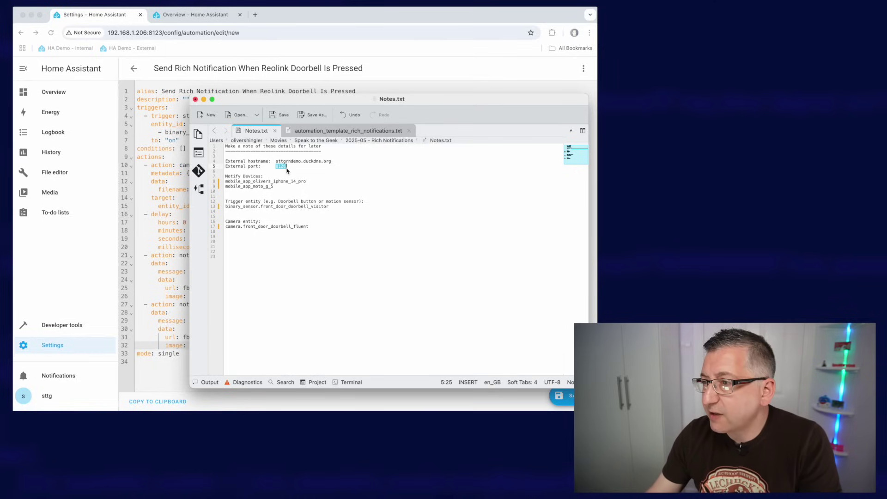
{"action": "double_click", "coordinate": [256, 186]}
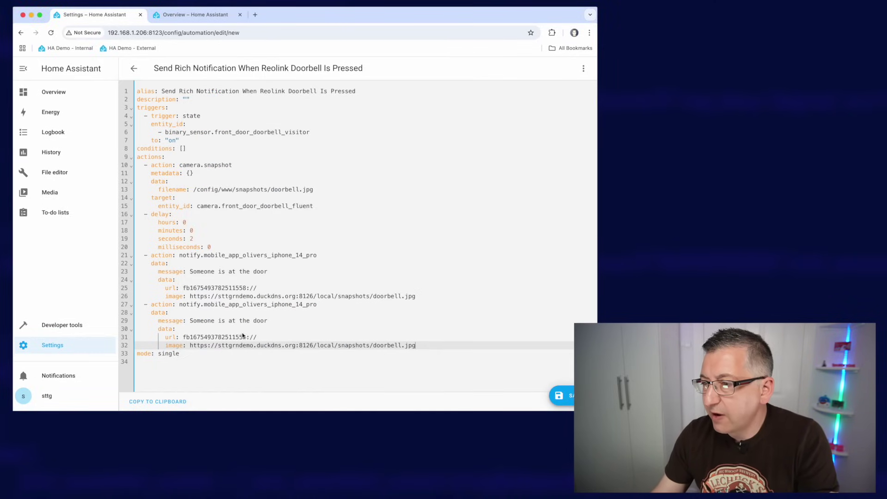
{"action": "double_click", "coordinate": [279, 305]}
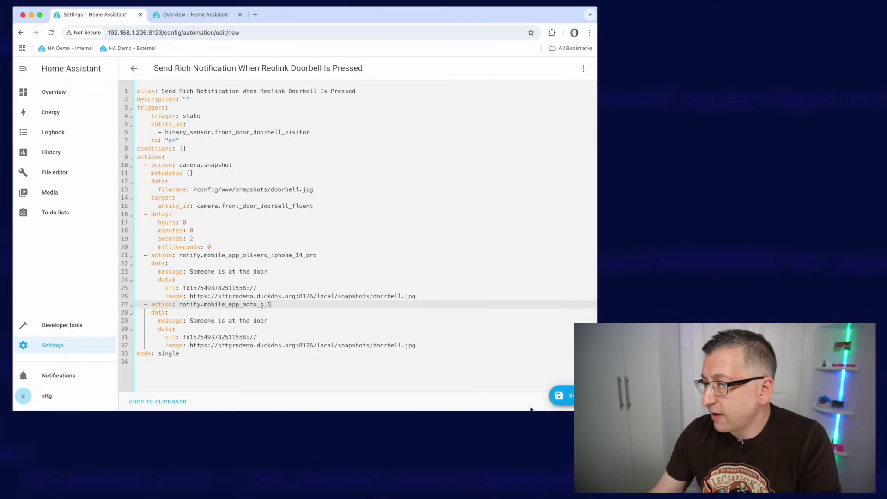
{"action": "key", "text": "ctrl+s"}
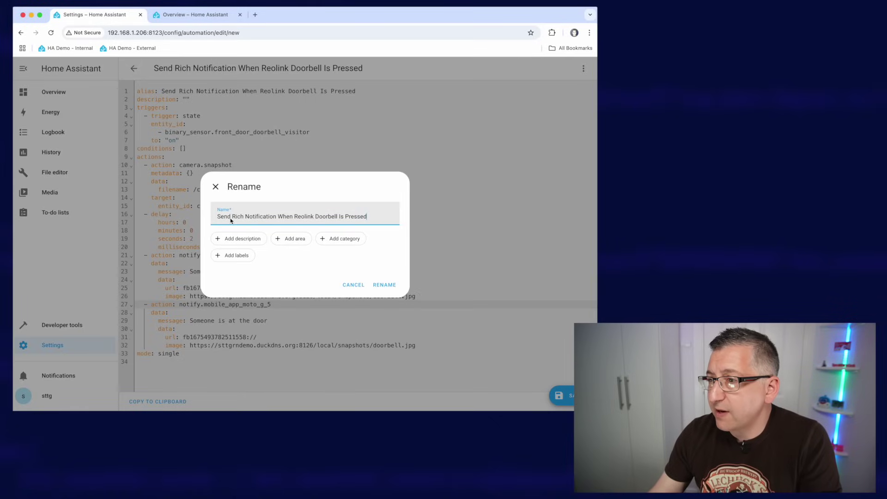
Step: Keep the pre-filled name 'Send Rich Notification When Reolink Doorbell Is Pressed' and confirm with RENAME
{"action": "left_click", "coordinate": [385, 286]}
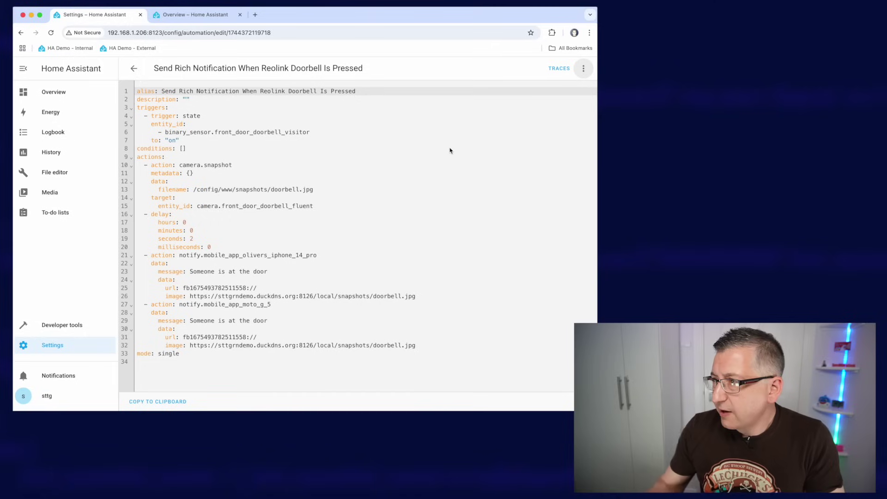
Step: Test the saved automation with Run actions from the three-dot menu
{"action": "left_click", "coordinate": [584, 69]}
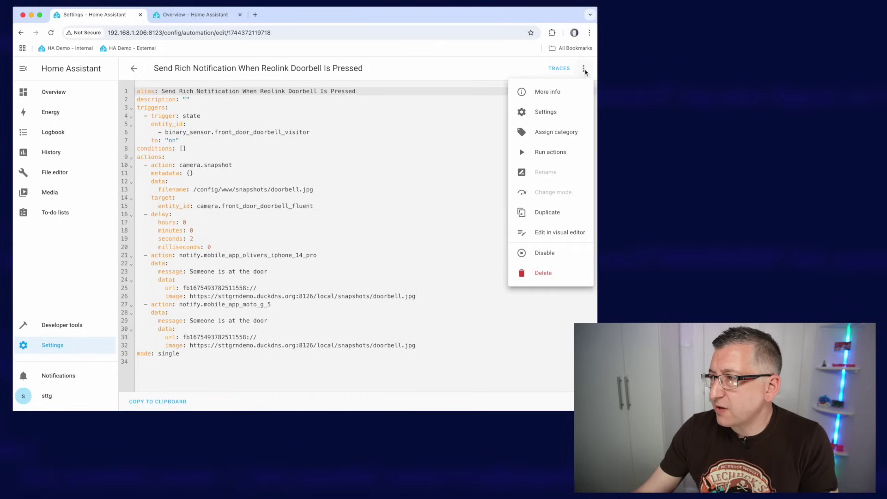
{"action": "left_click", "coordinate": [561, 156]}
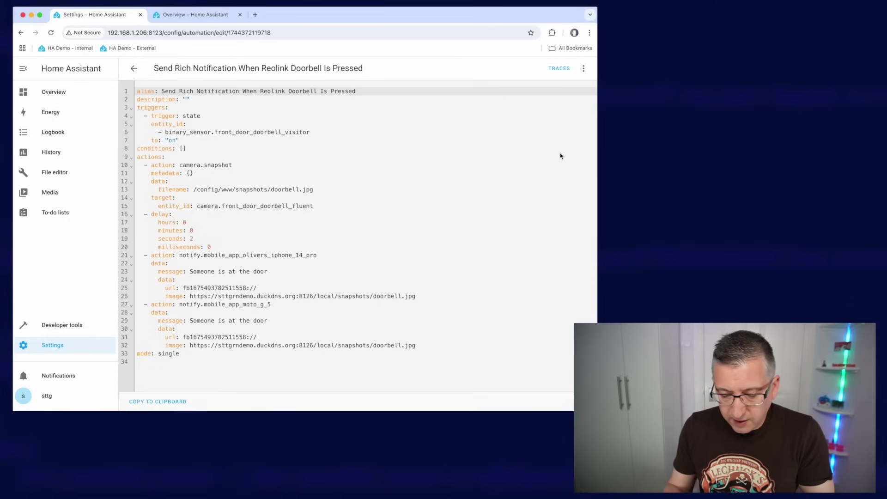